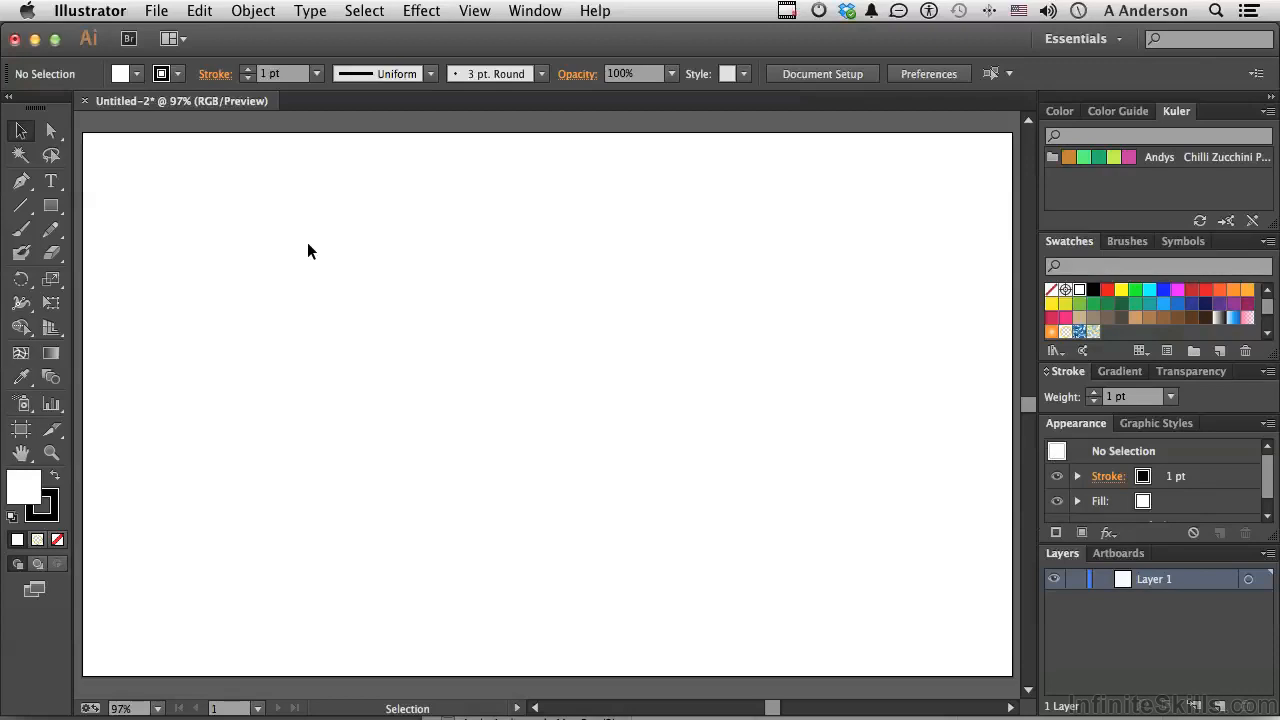
Draw a large, nearly square rectangle covering the left half of the artboard
click(51, 205)
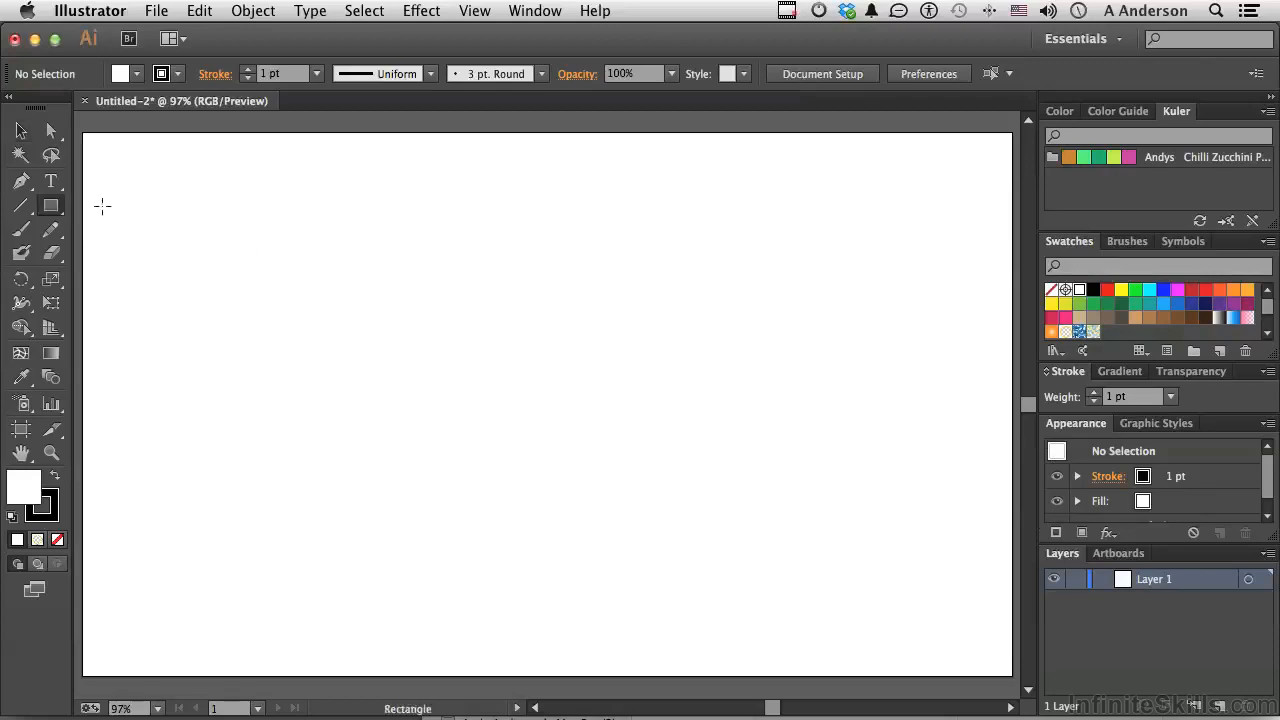
drag(119, 162, 637, 652)
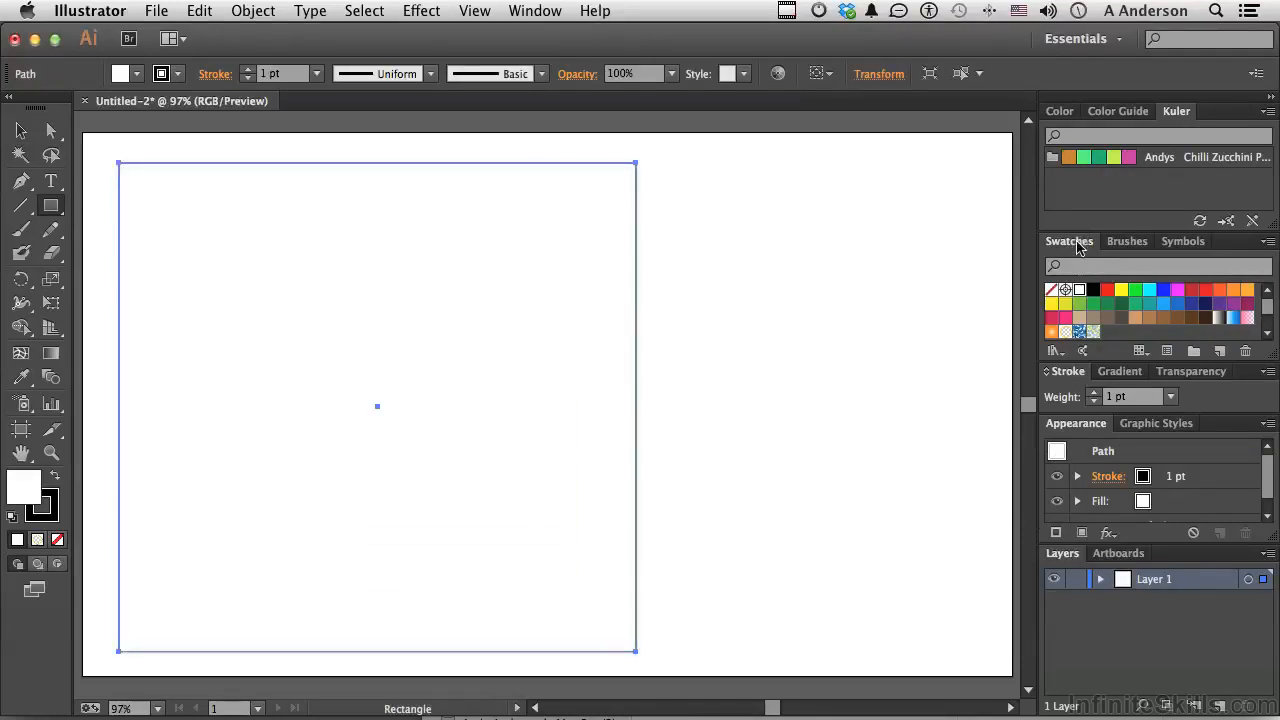
Float and enlarge the Swatches panel, and fill the rectangle with the blue swirl pattern followed by the blue, green and tan blob pattern
mouse_move(1069, 247)
mouse_down()
mouse_move(897, 223)
mouse_move(800, 128)
mouse_up()
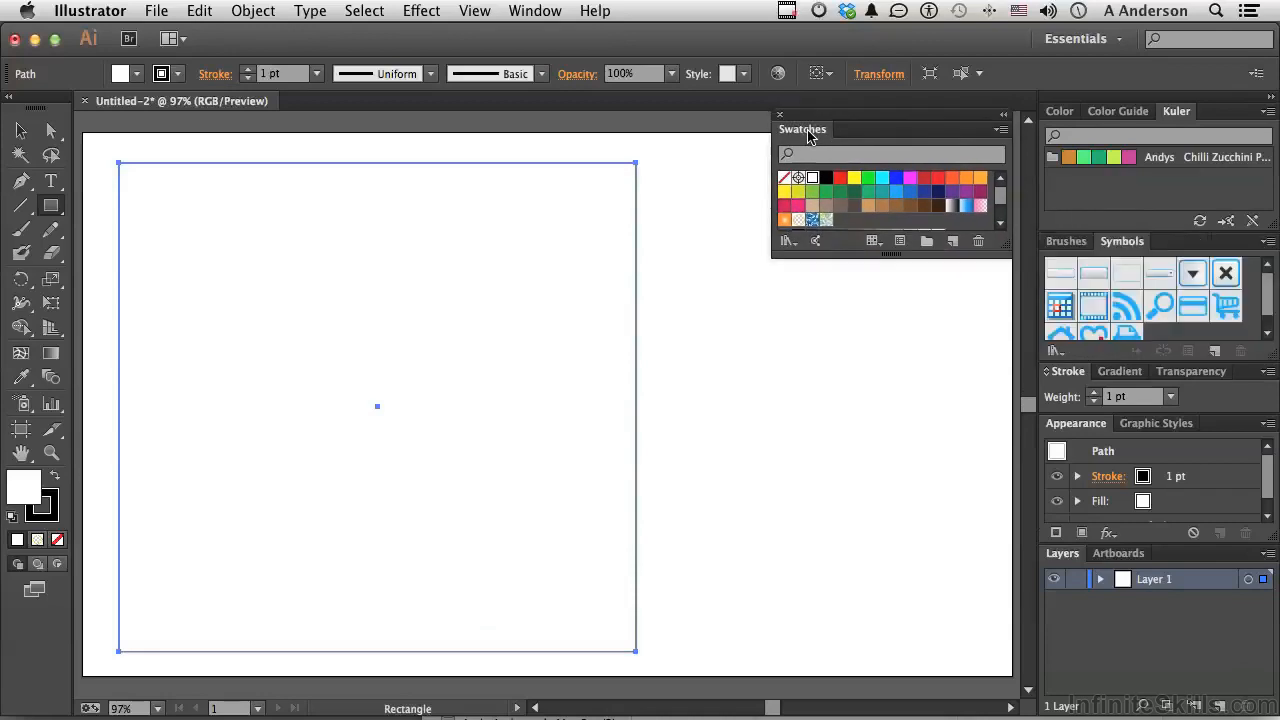
drag(890, 258, 890, 331)
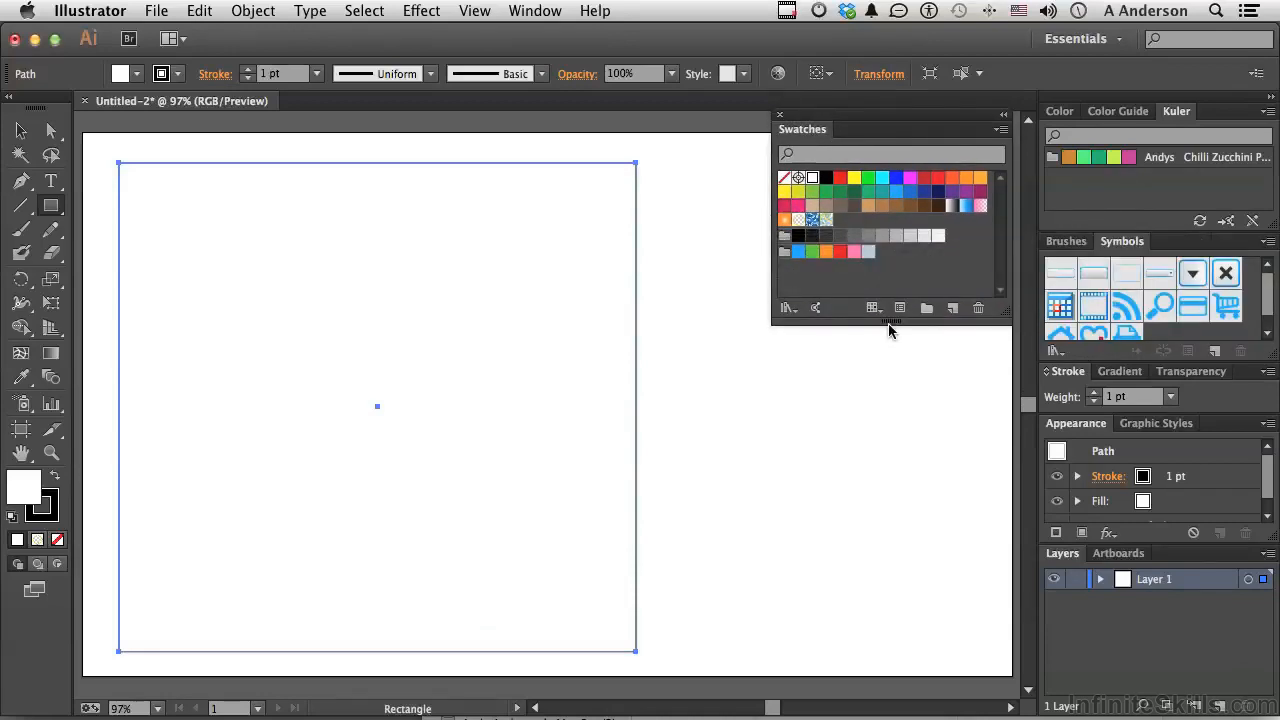
click(812, 220)
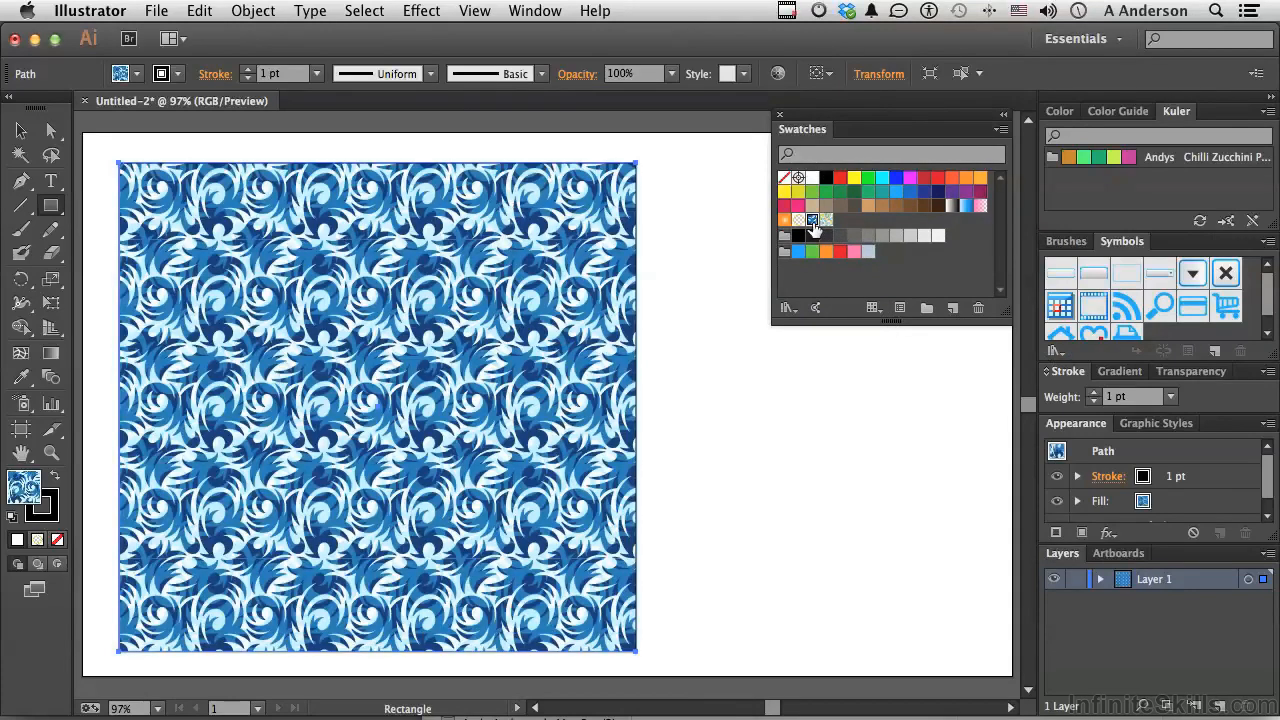
click(825, 221)
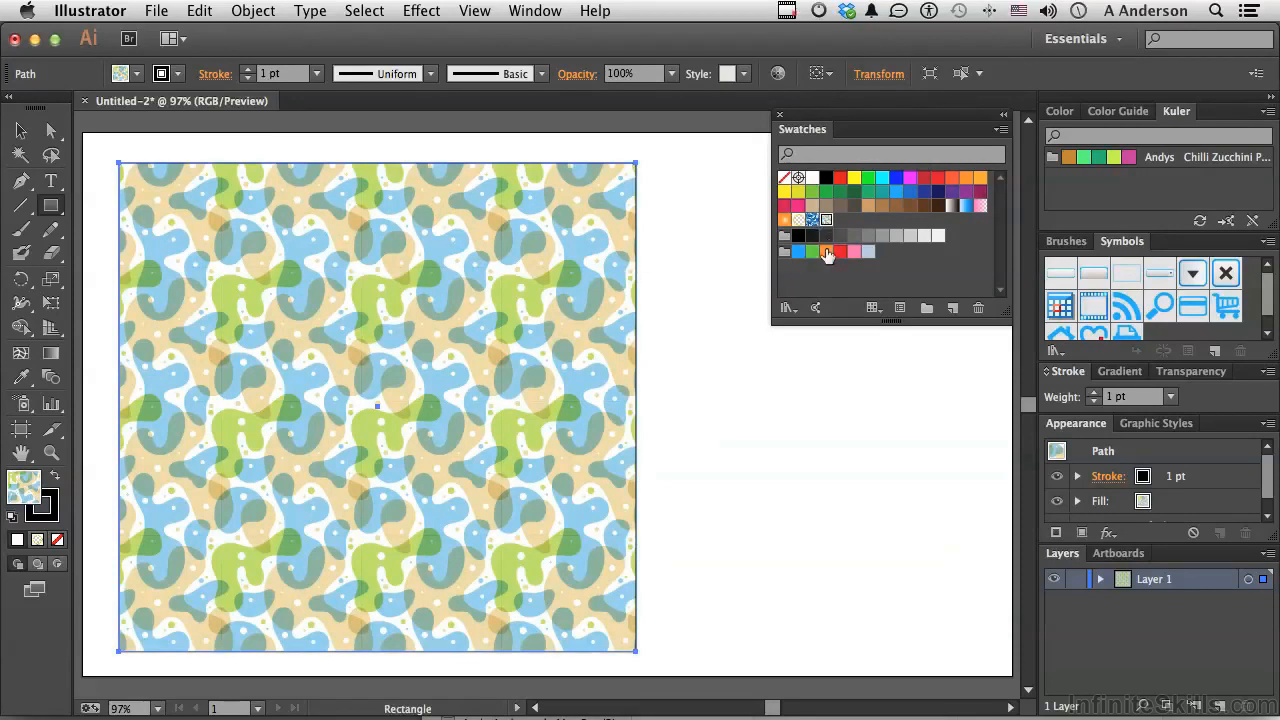
Open the Basic Graphics_Textures pattern swatch library
click(786, 309)
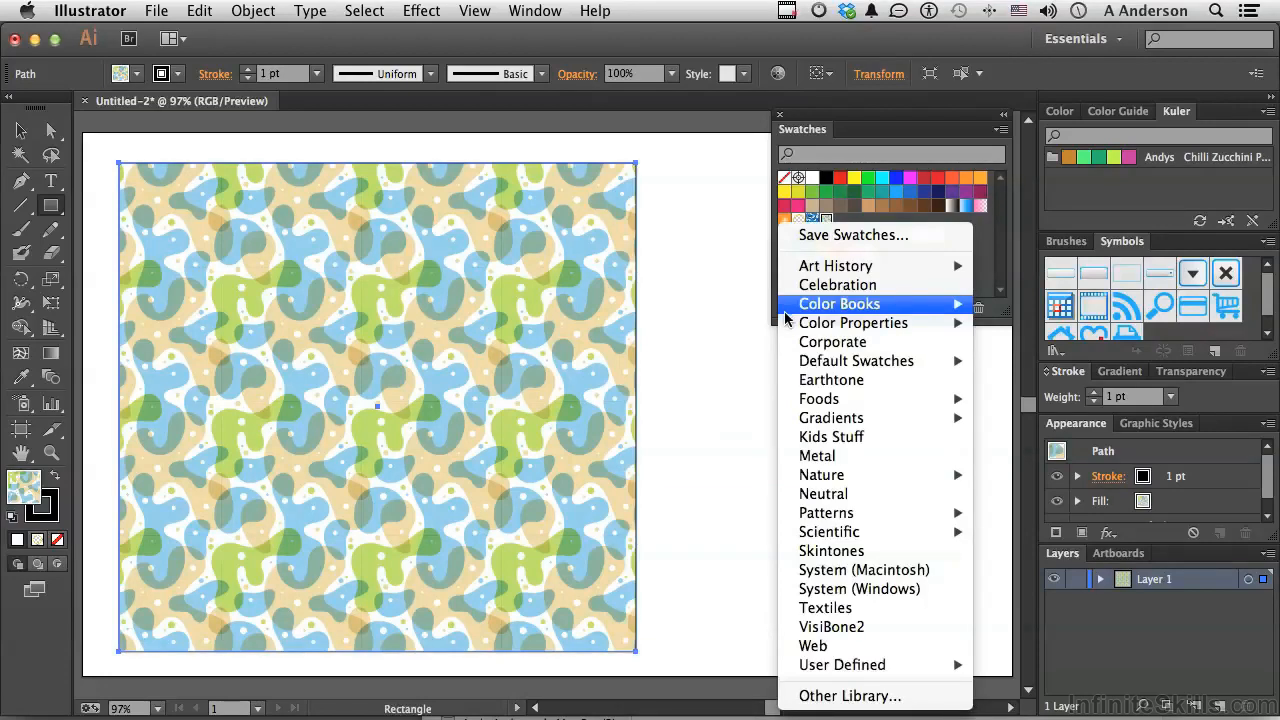
mouse_move(803, 518)
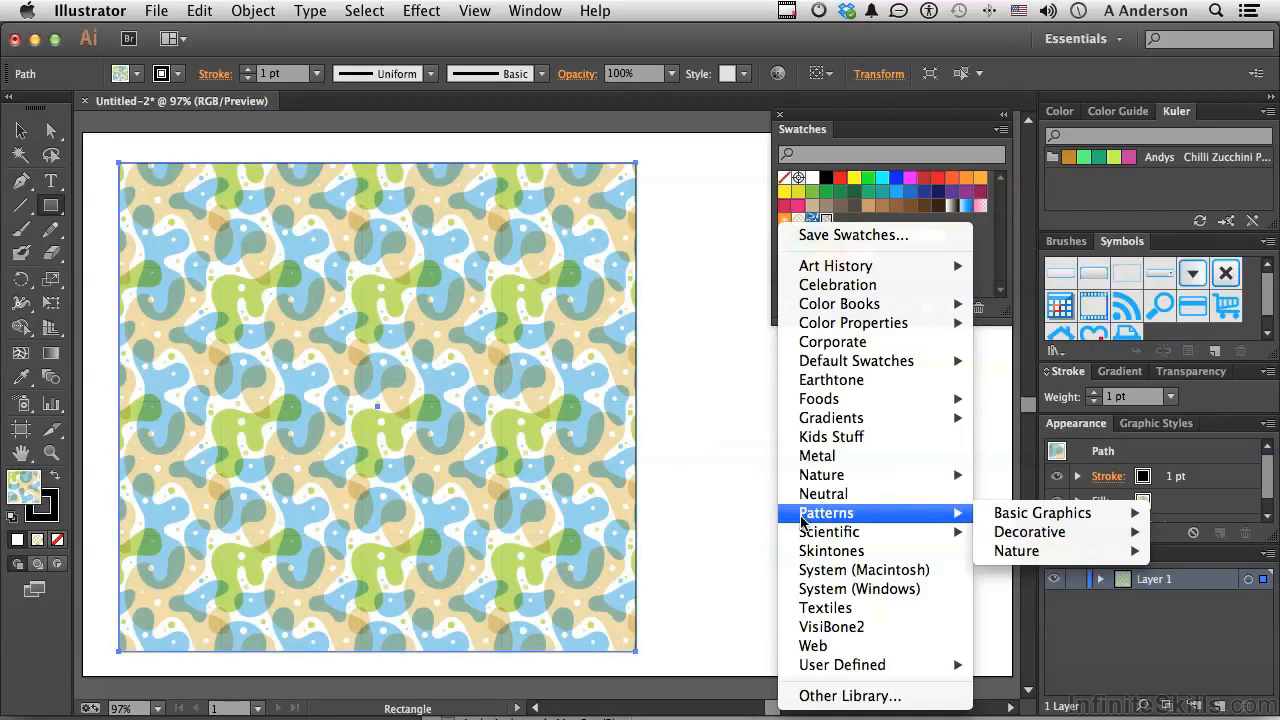
mouse_move(992, 517)
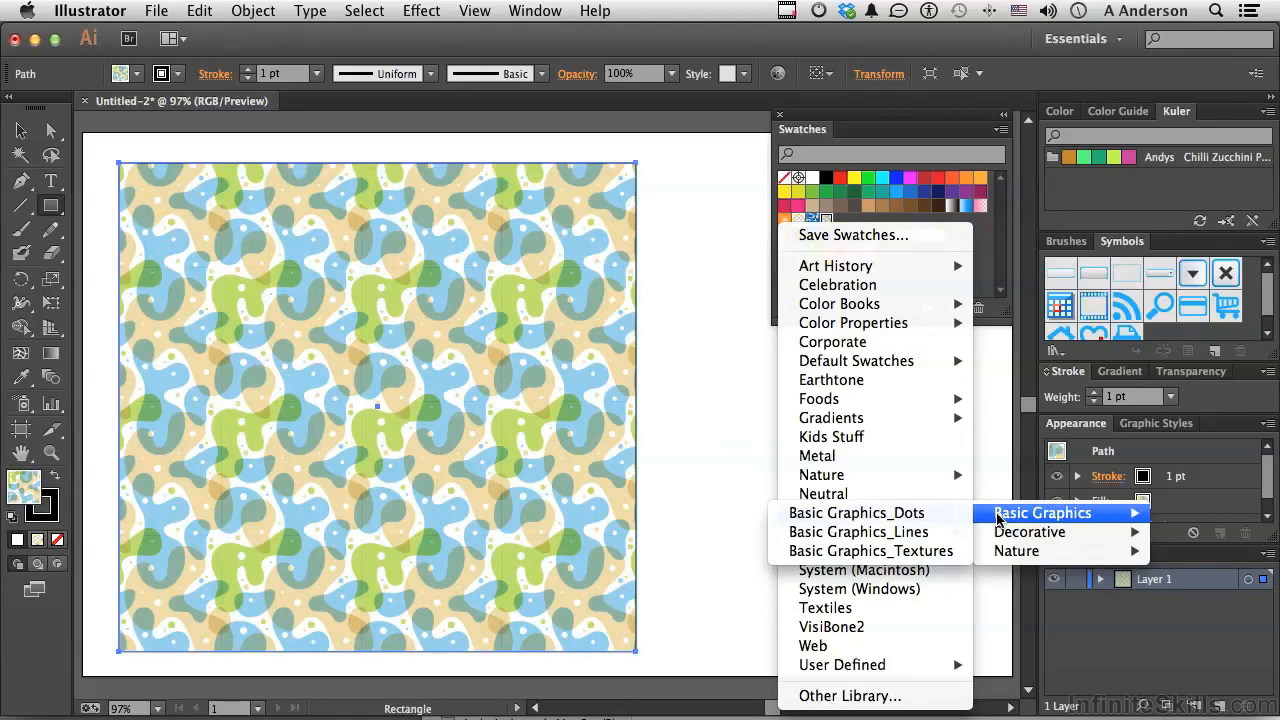
click(928, 551)
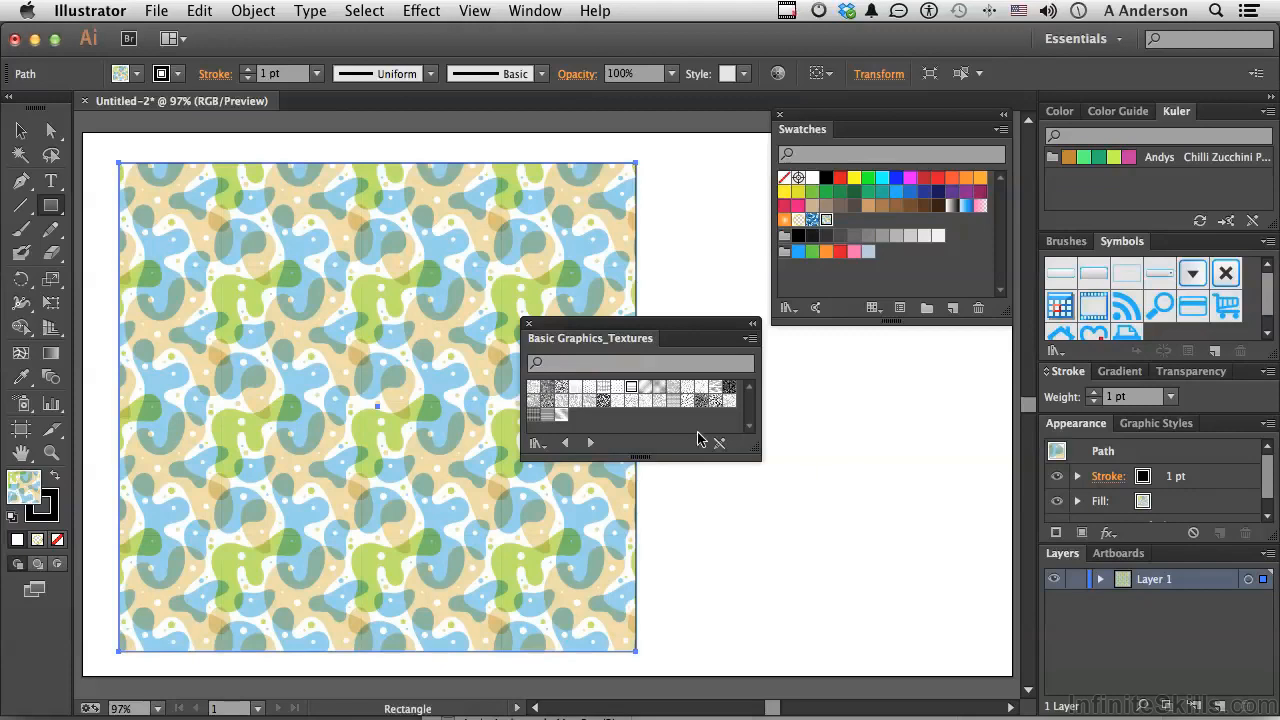
Fill the rectangle with three library textures in turn, ending with the scattered short-dash texture, and close the texture library
click(604, 390)
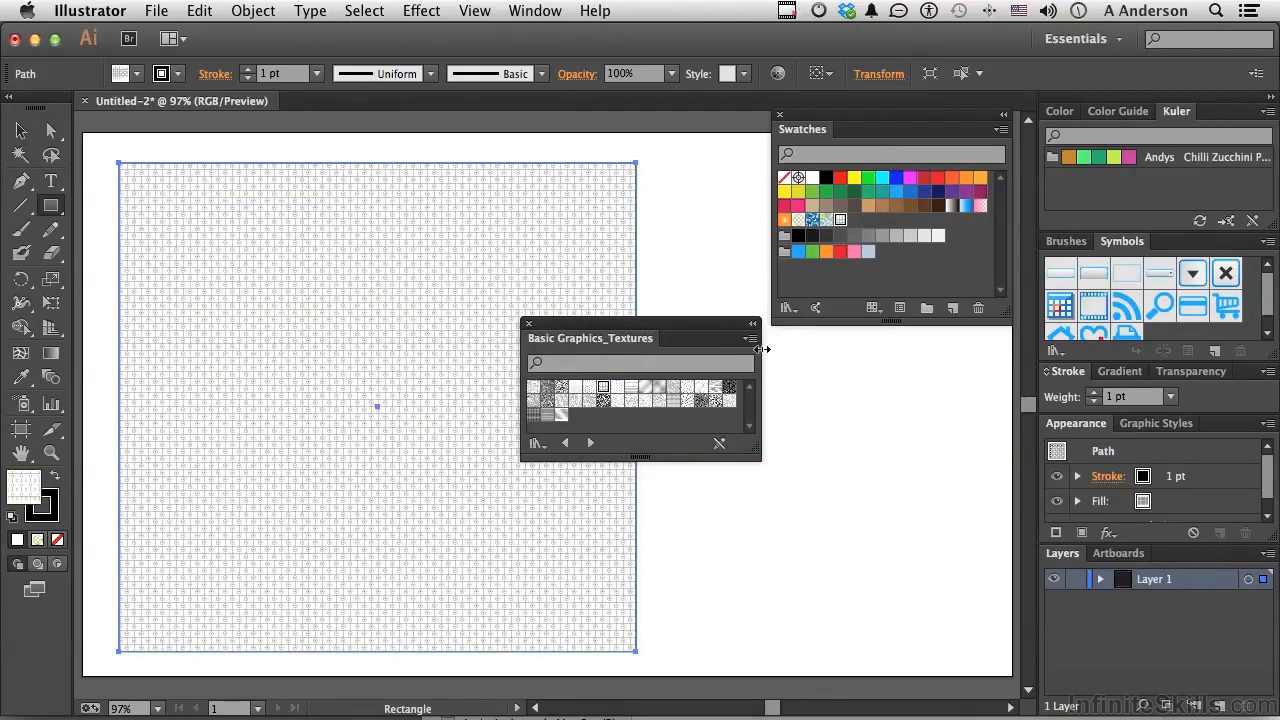
click(659, 389)
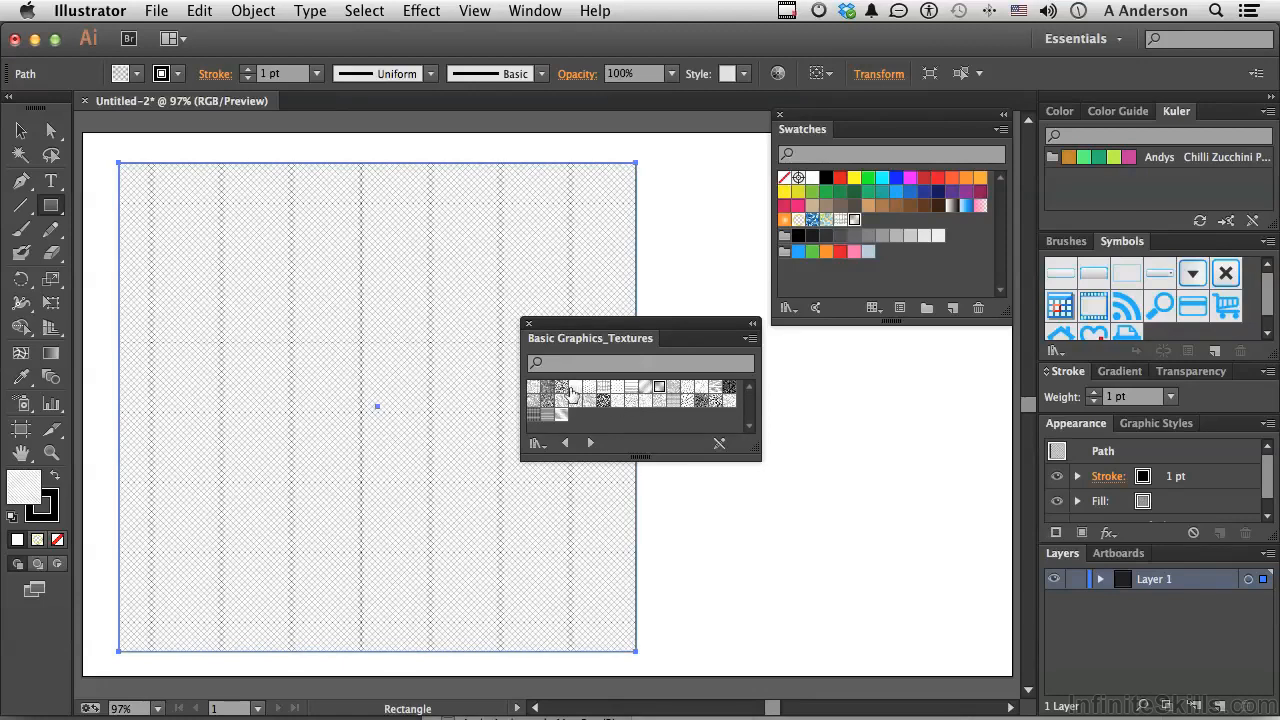
click(562, 392)
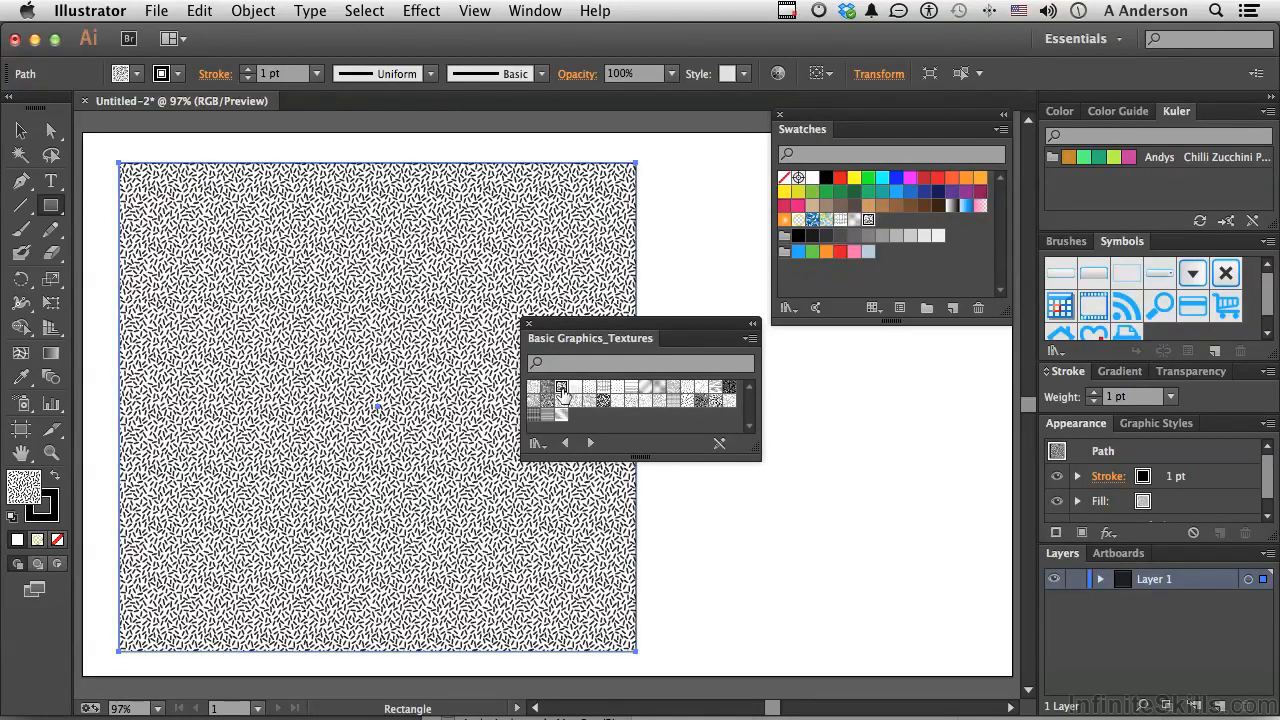
click(528, 326)
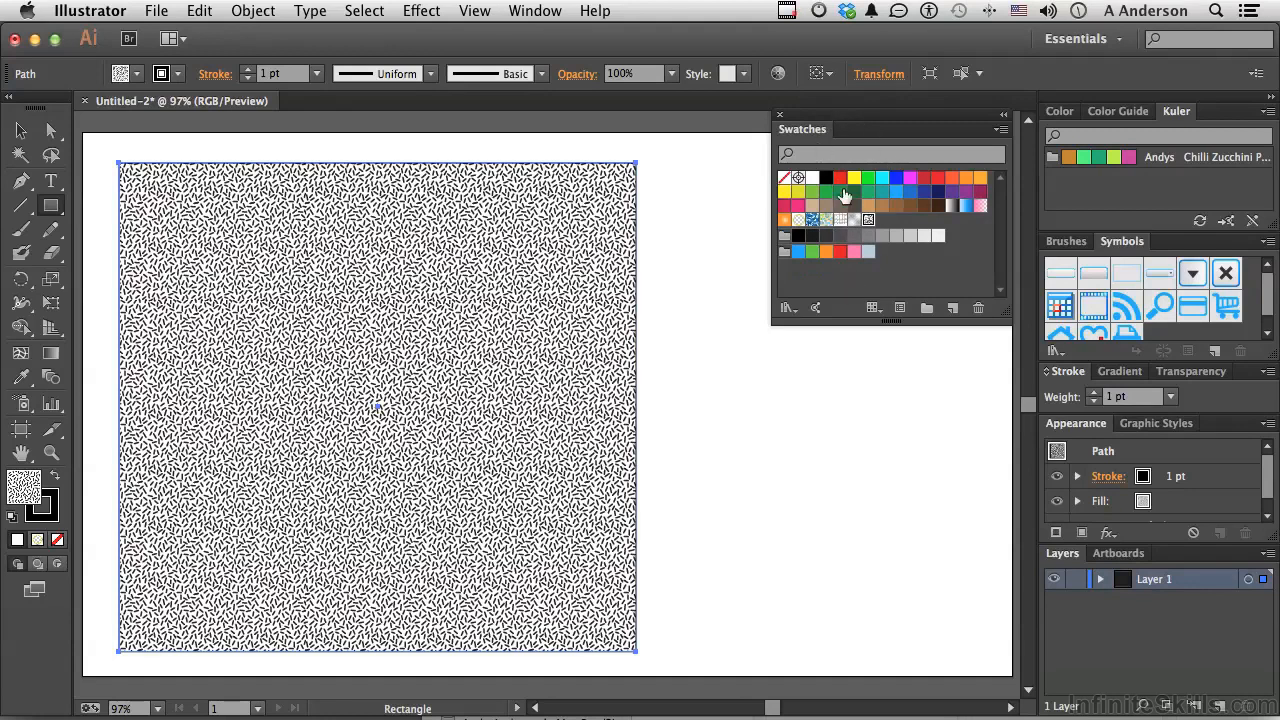
Fill the rectangle with the Concentric Circles swatch and open that pattern for editing, with its options clear of the artwork
click(840, 220)
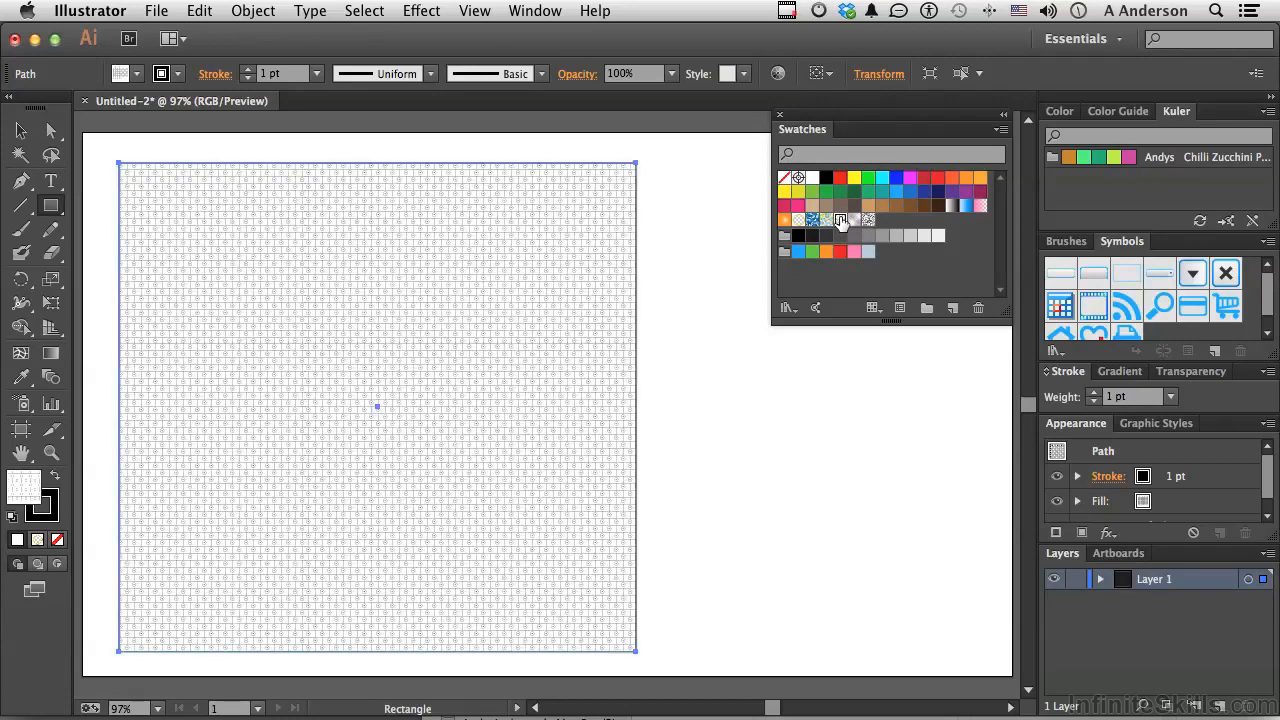
double_click(840, 222)
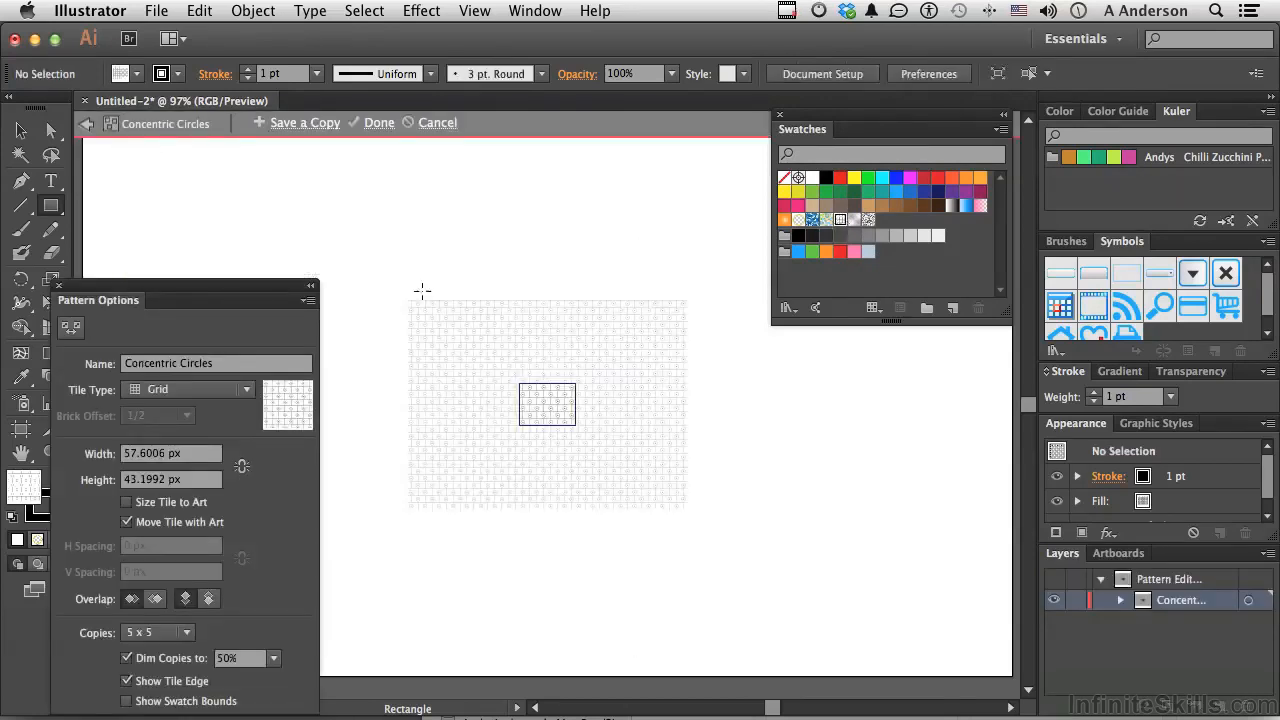
drag(233, 289, 283, 204)
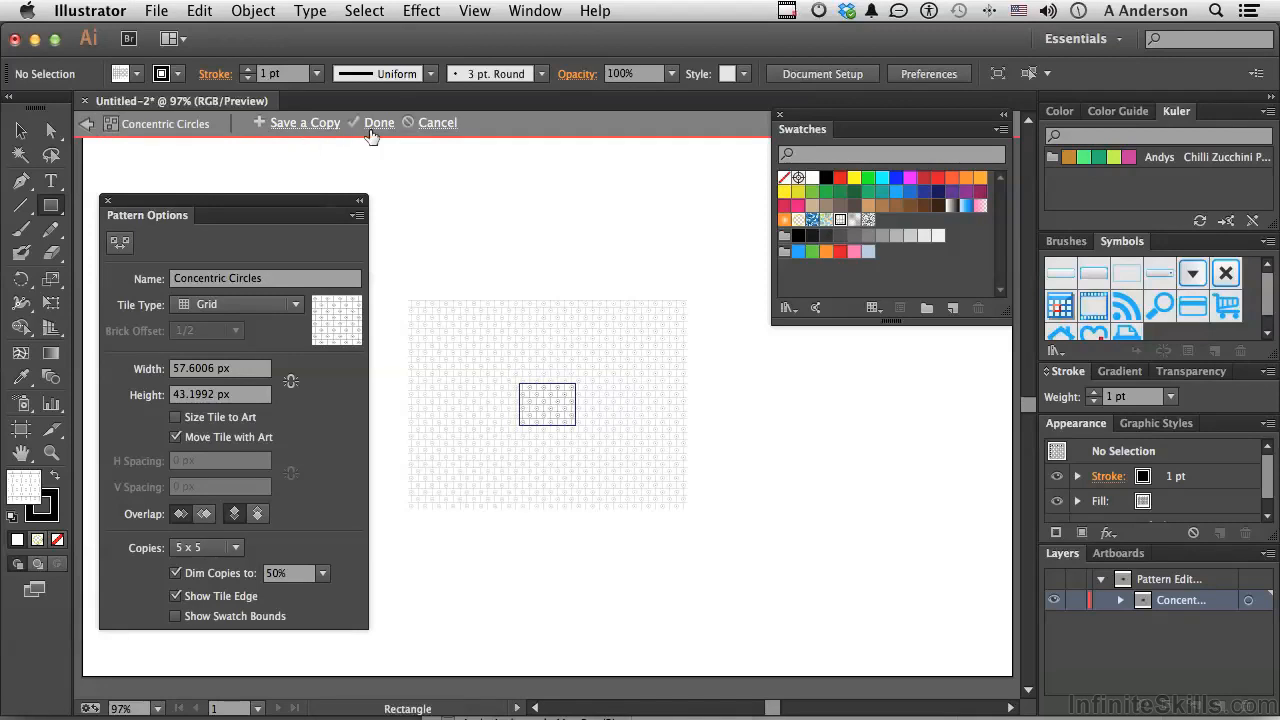
drag(322, 206, 330, 180)
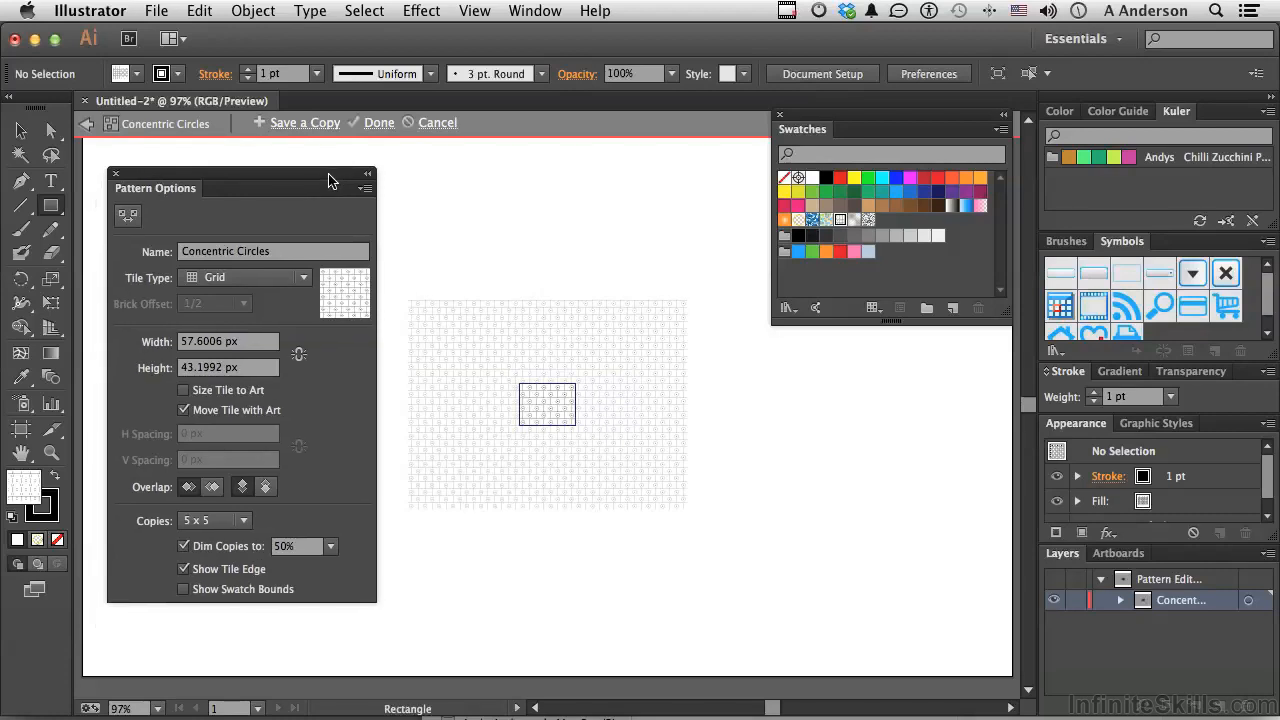
click(283, 251)
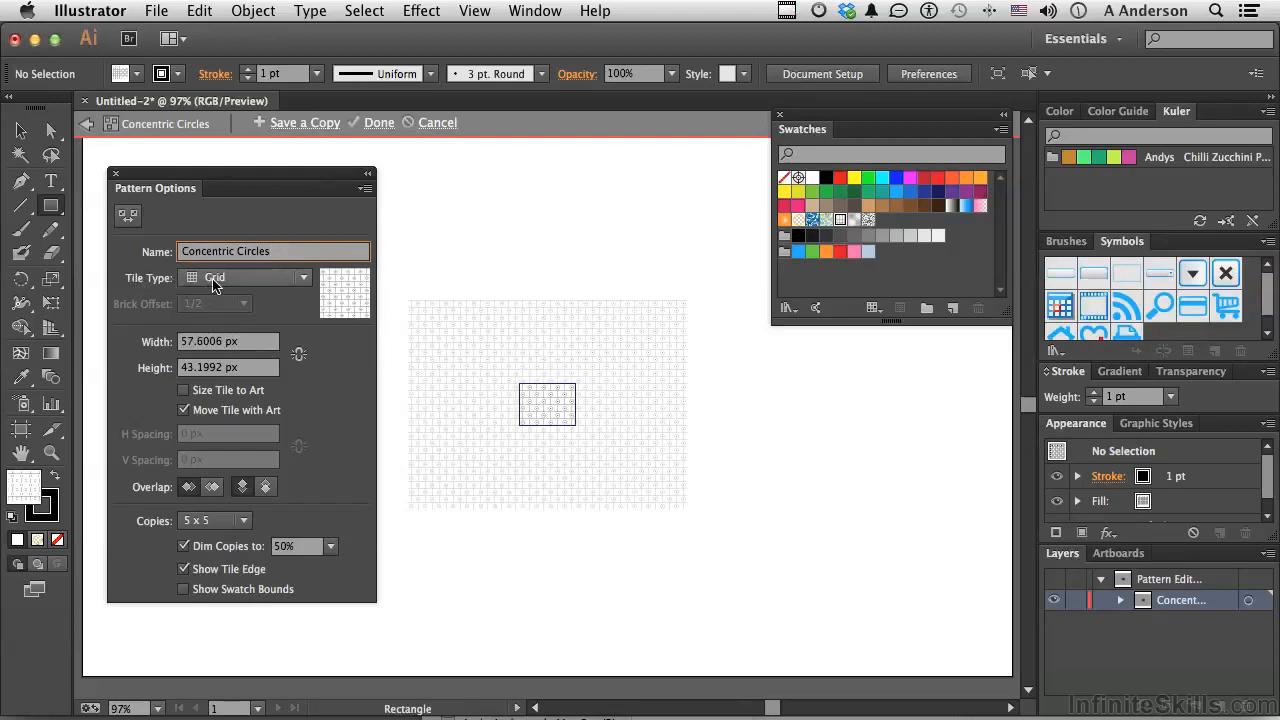
Try the Brick by Row and Brick by Column tile types on the pattern, and return the tile type to Grid
click(213, 285)
click(217, 322)
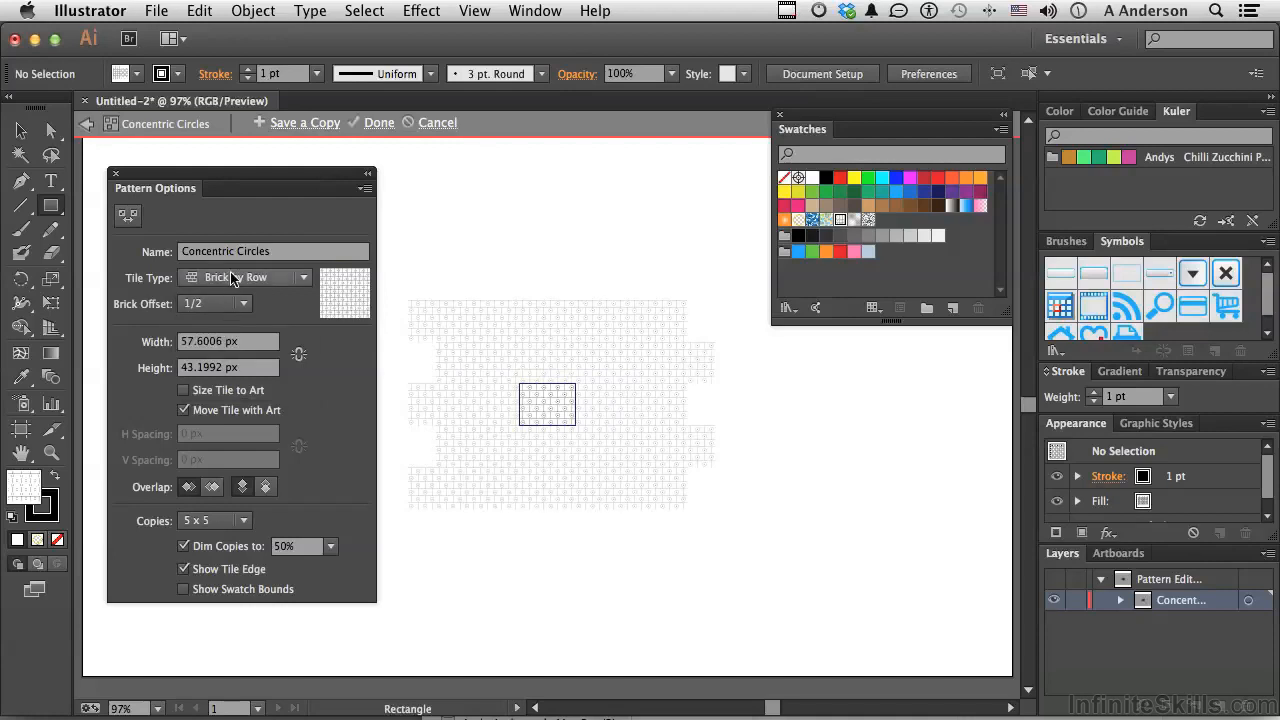
click(231, 279)
click(231, 343)
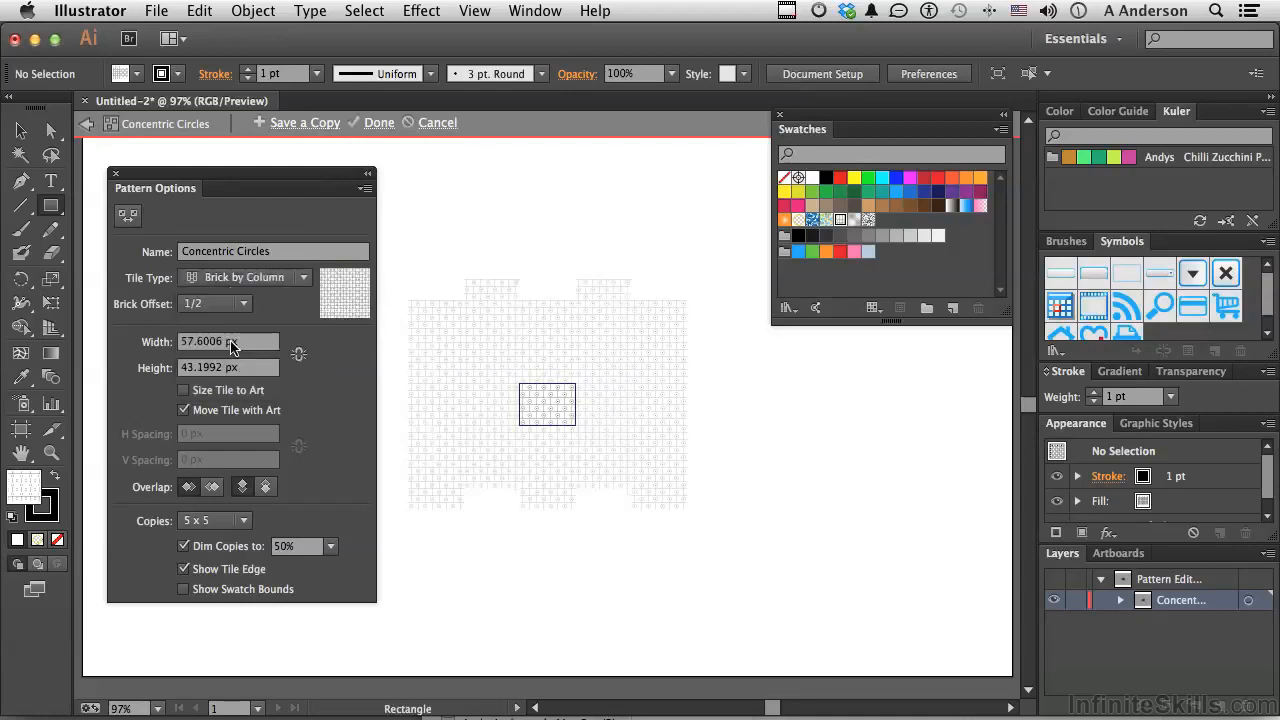
click(238, 278)
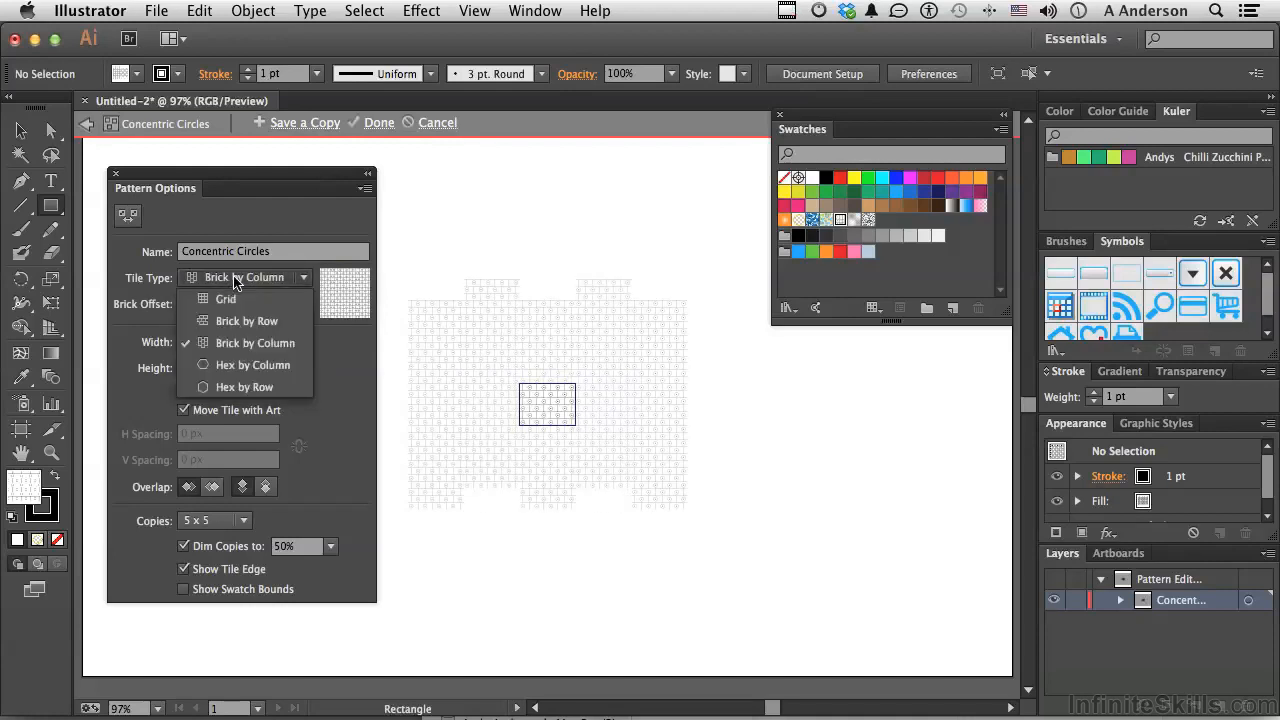
click(230, 299)
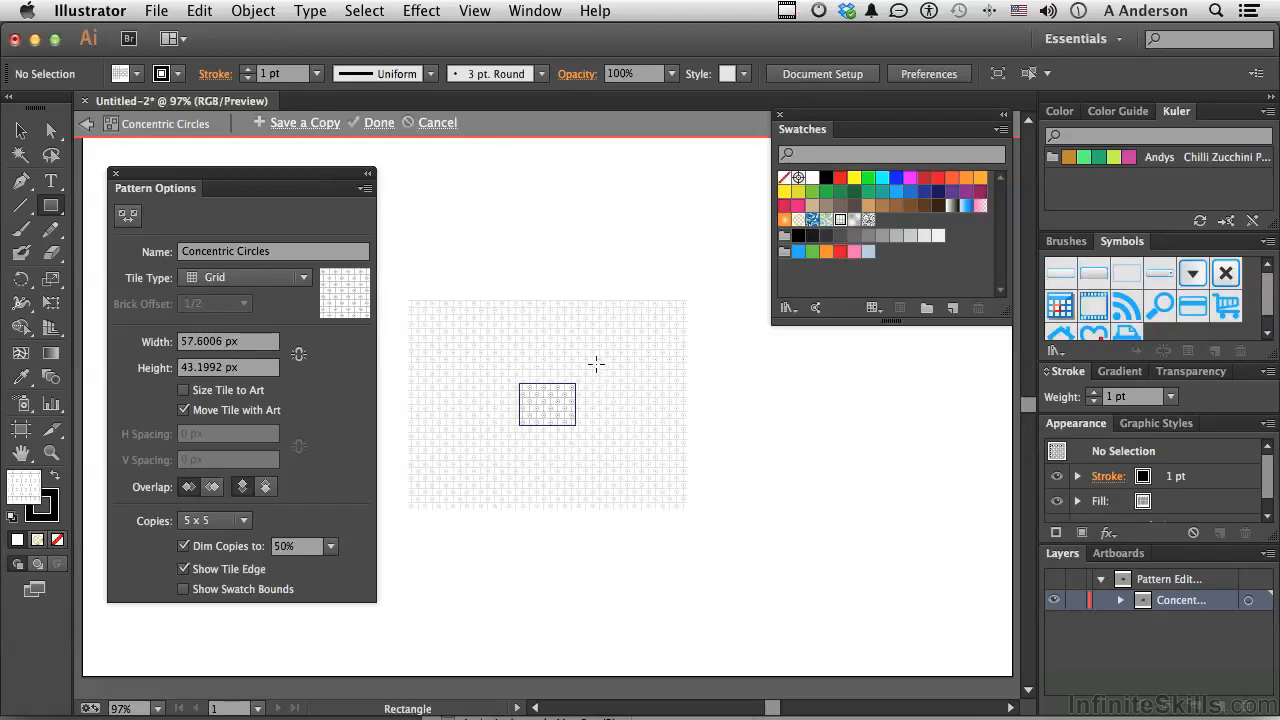
Toggle the dimming of the pattern copies off and on, and preview 1 x 1 copies before returning to 5 x 5
click(184, 546)
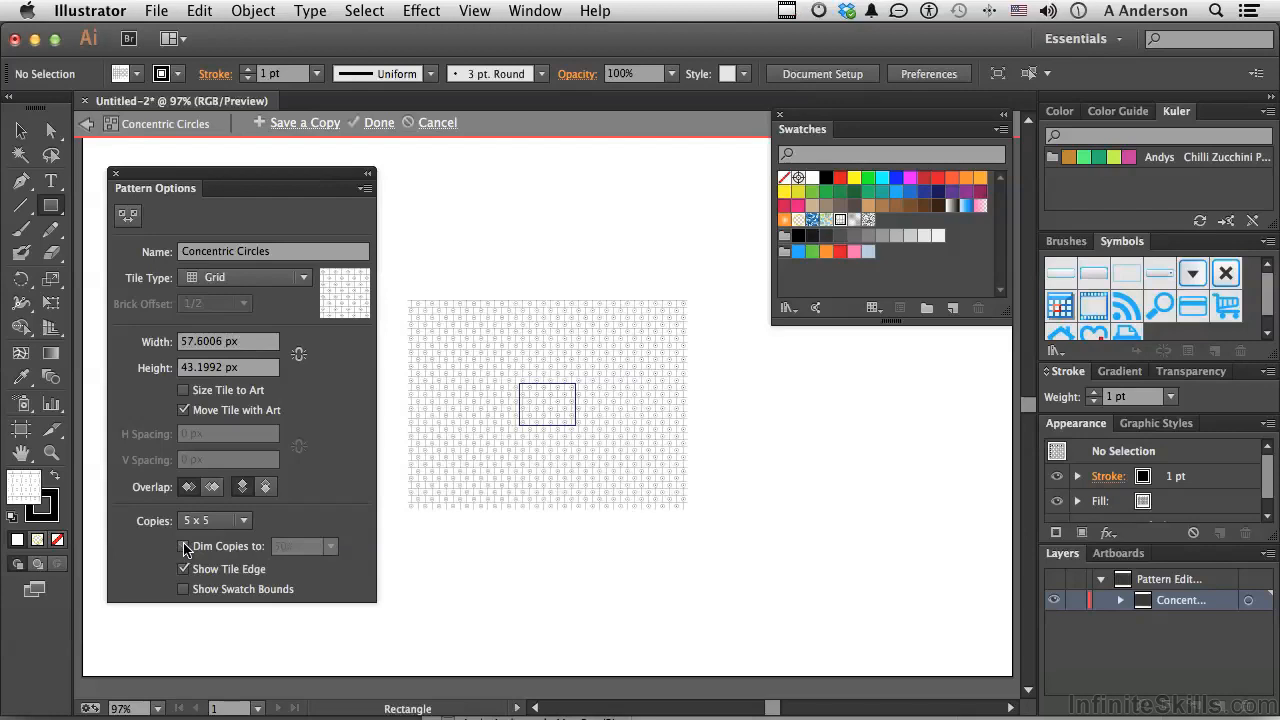
click(184, 546)
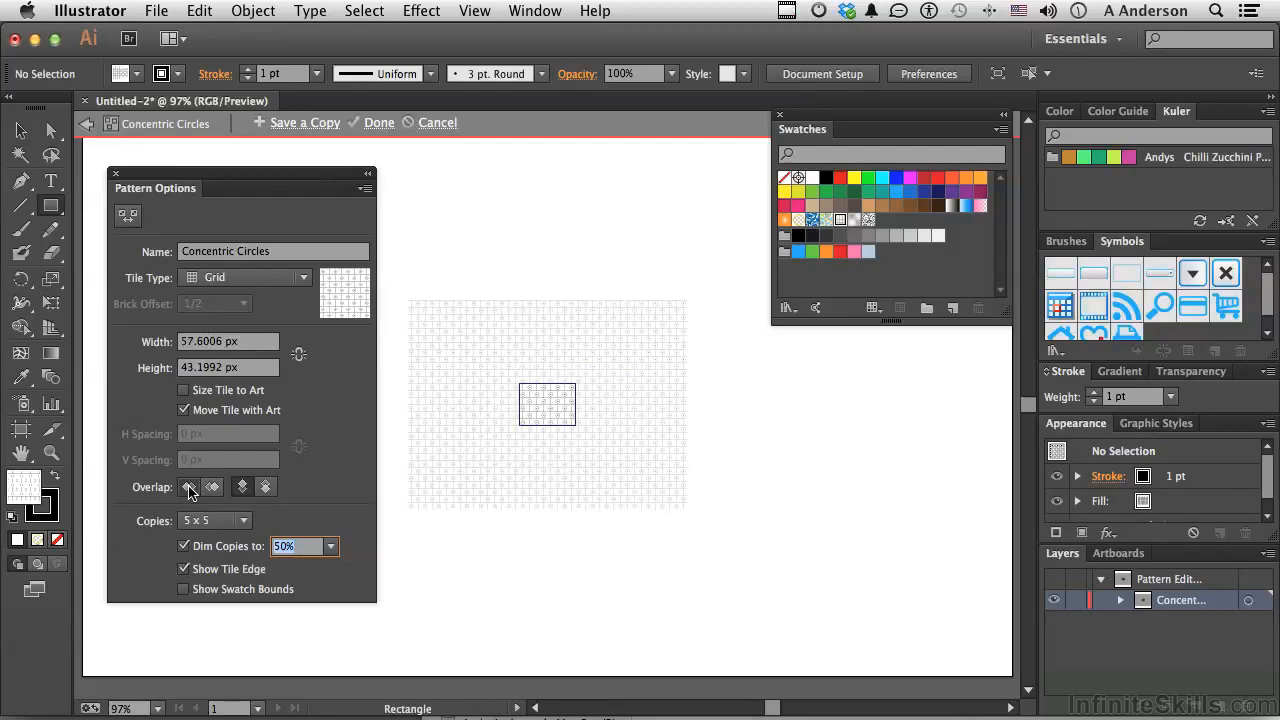
click(243, 520)
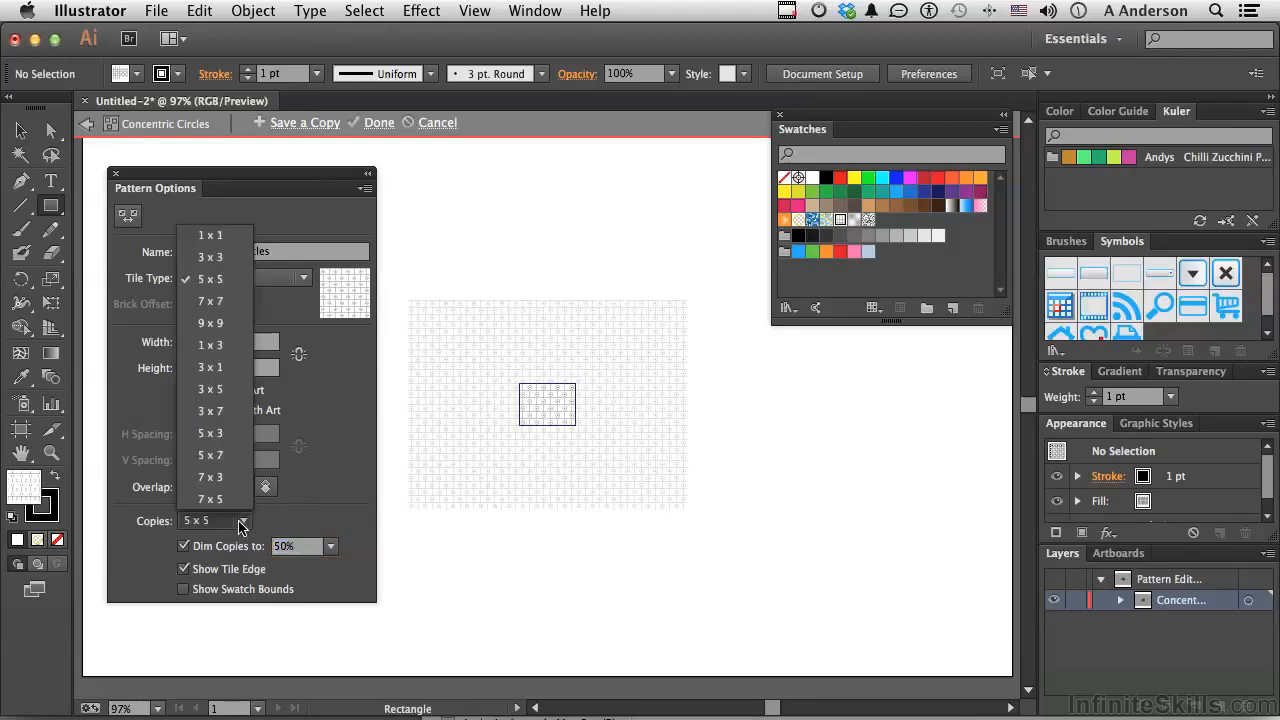
click(223, 235)
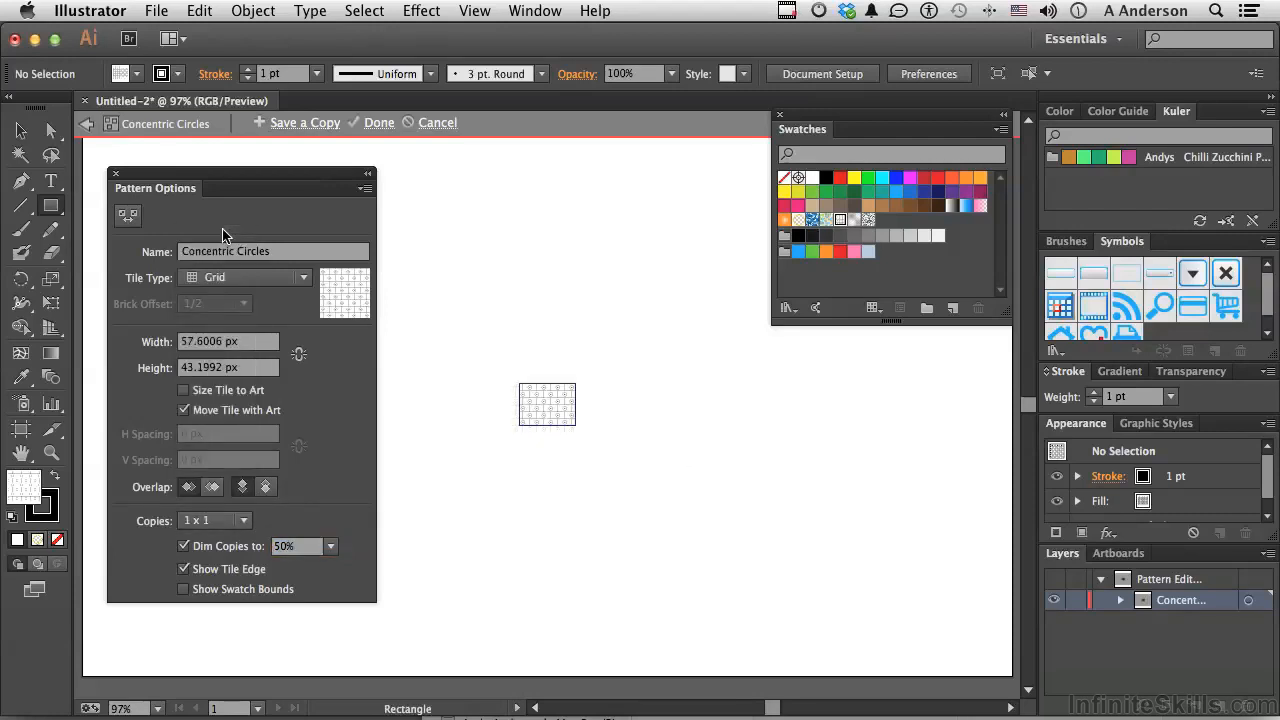
click(243, 520)
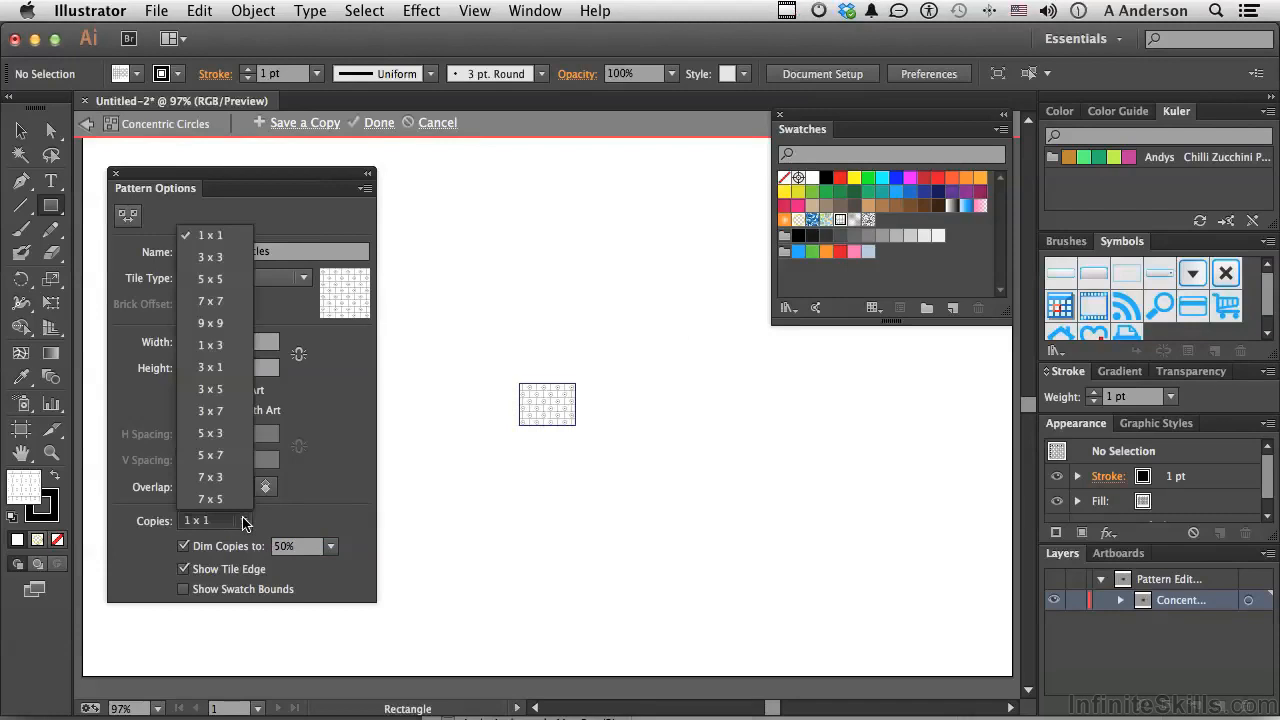
click(214, 281)
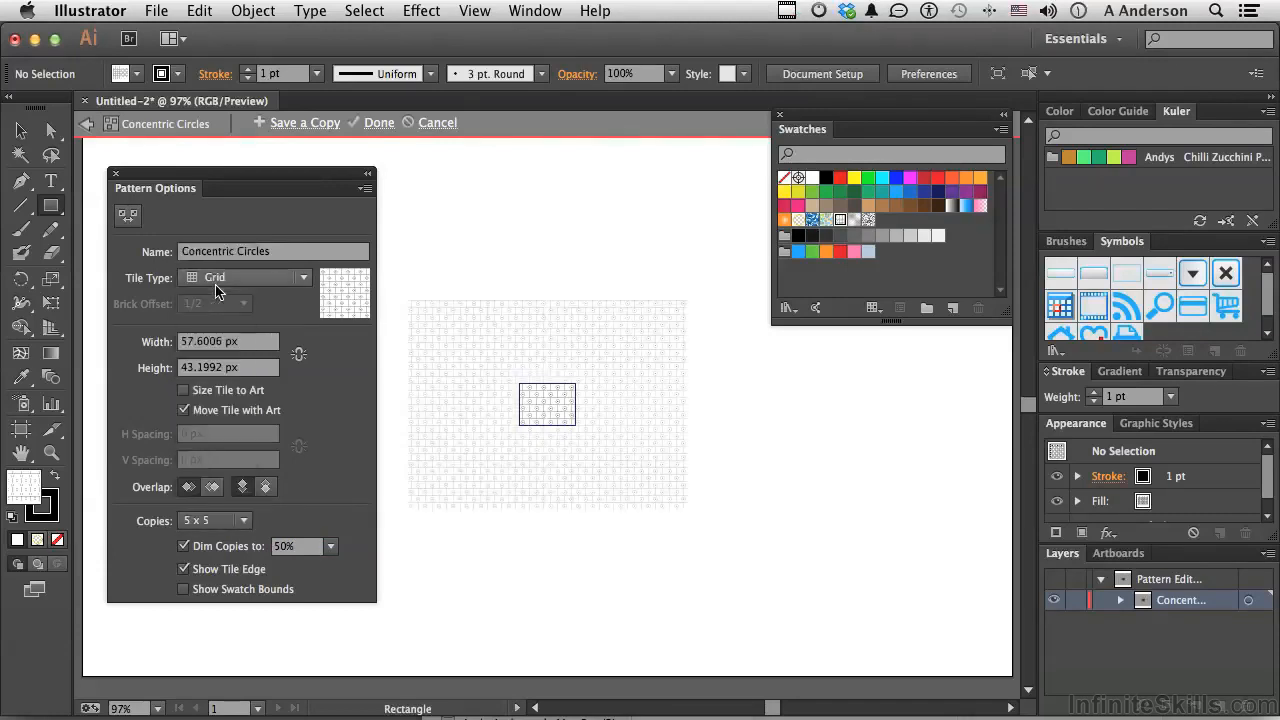
Toggle the display of the pattern's tile edge off and back on
click(251, 573)
click(251, 570)
Set the pattern tile's width to 75 px and its height to 55 px
double_click(208, 345)
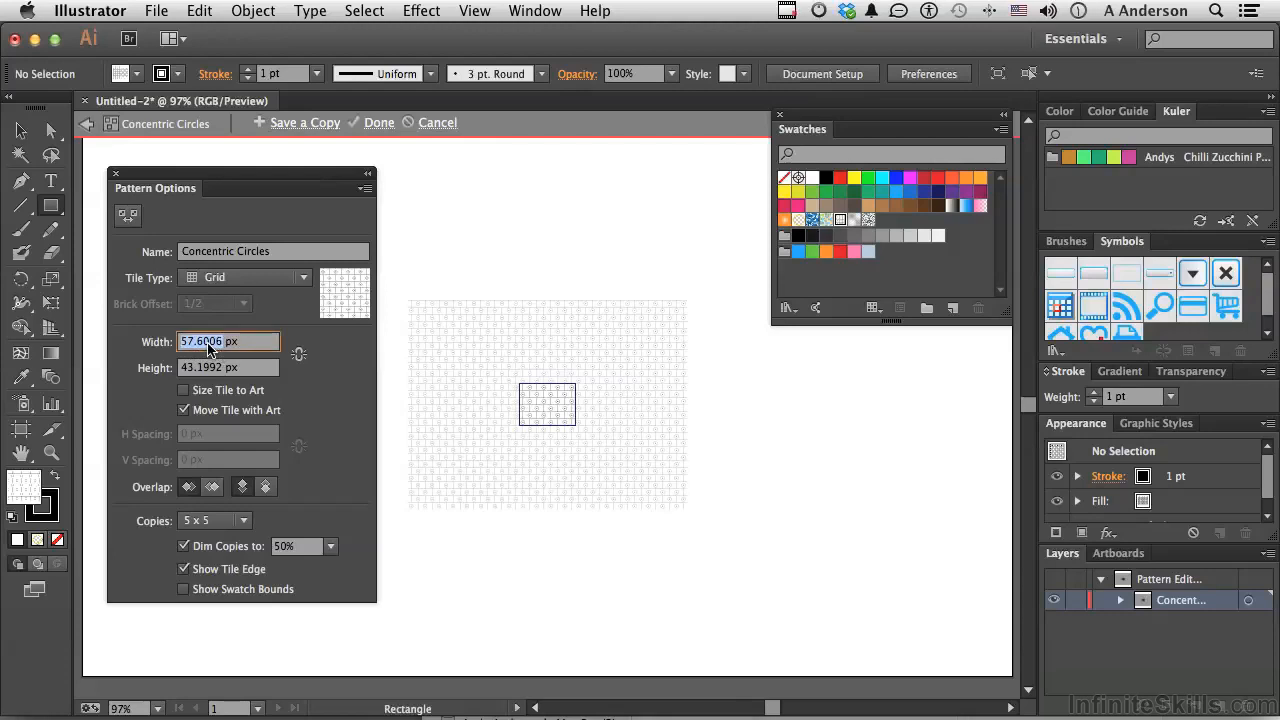
text(75)
key(Tab)
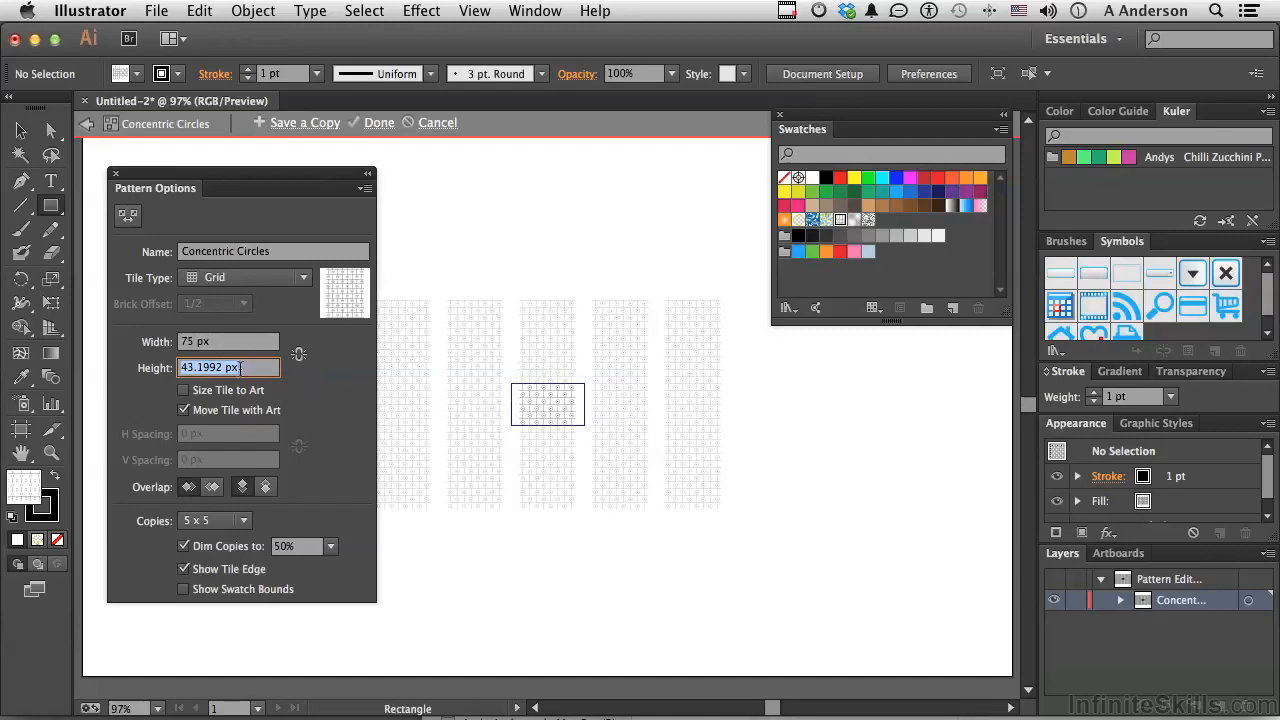
text(55)
key(Tab)
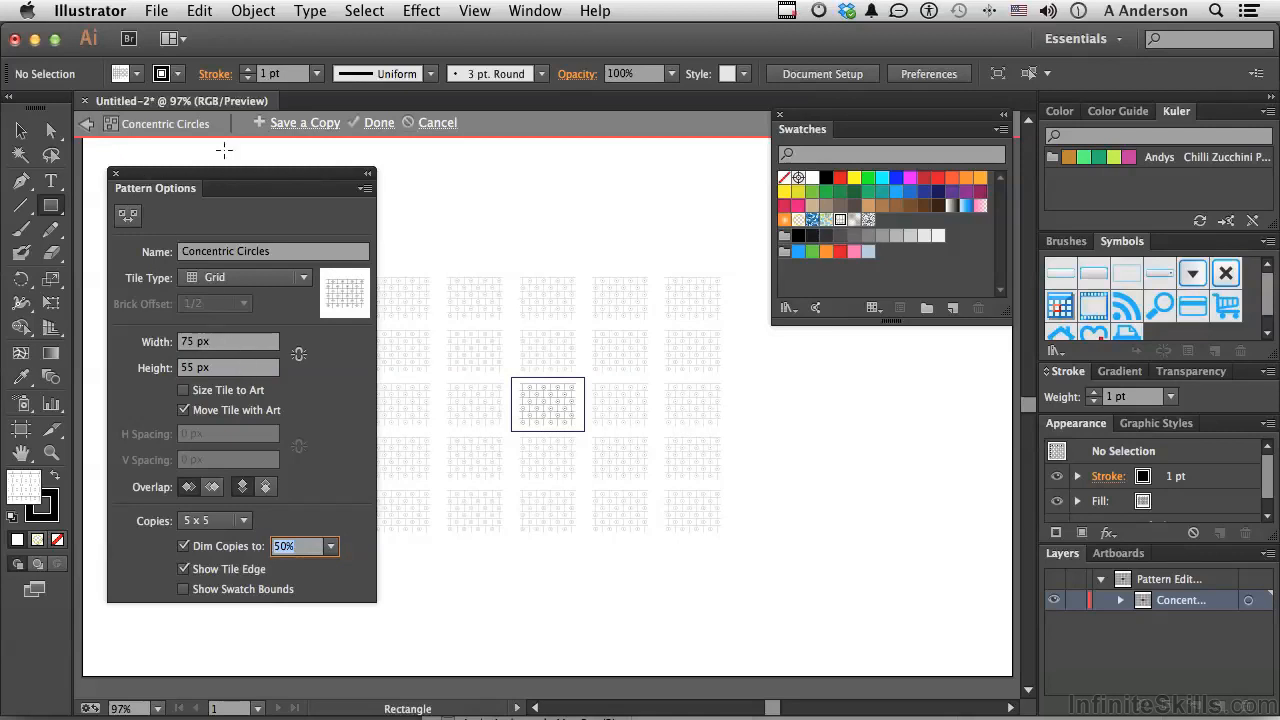
Save a copy of the edited pattern under the name Wonky
click(304, 125)
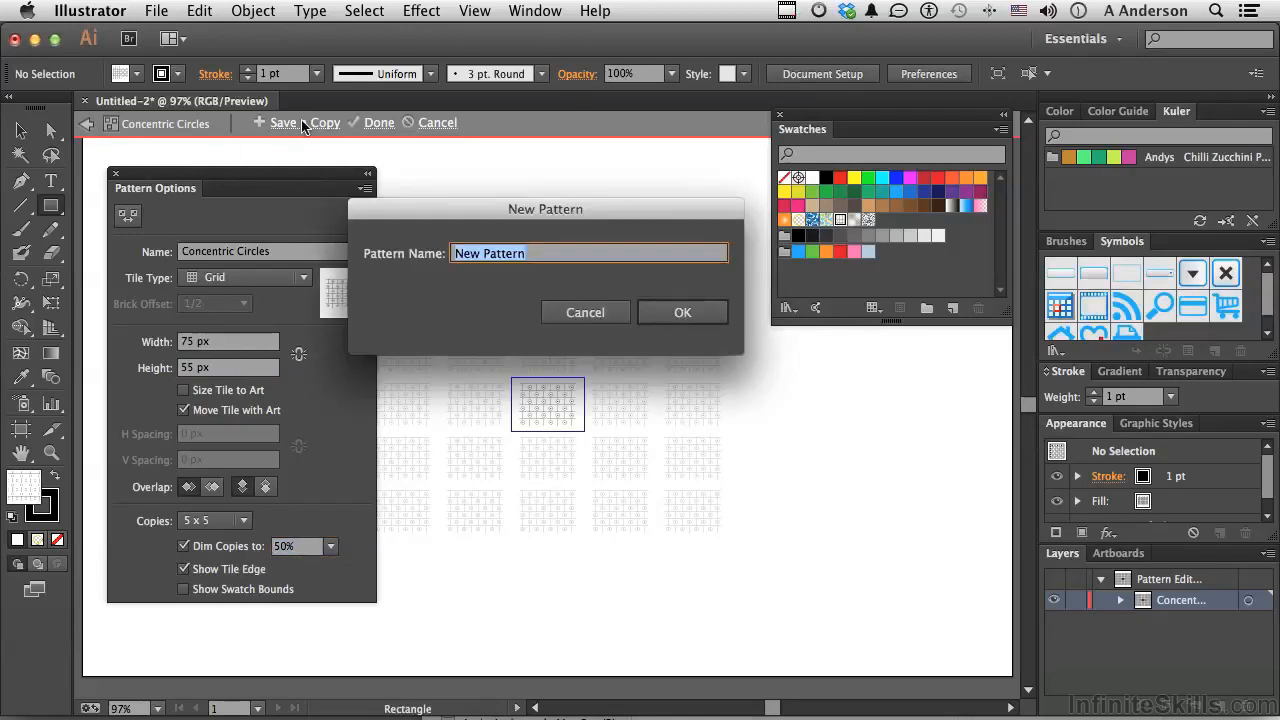
key(BackSpace)
text(Wonky)
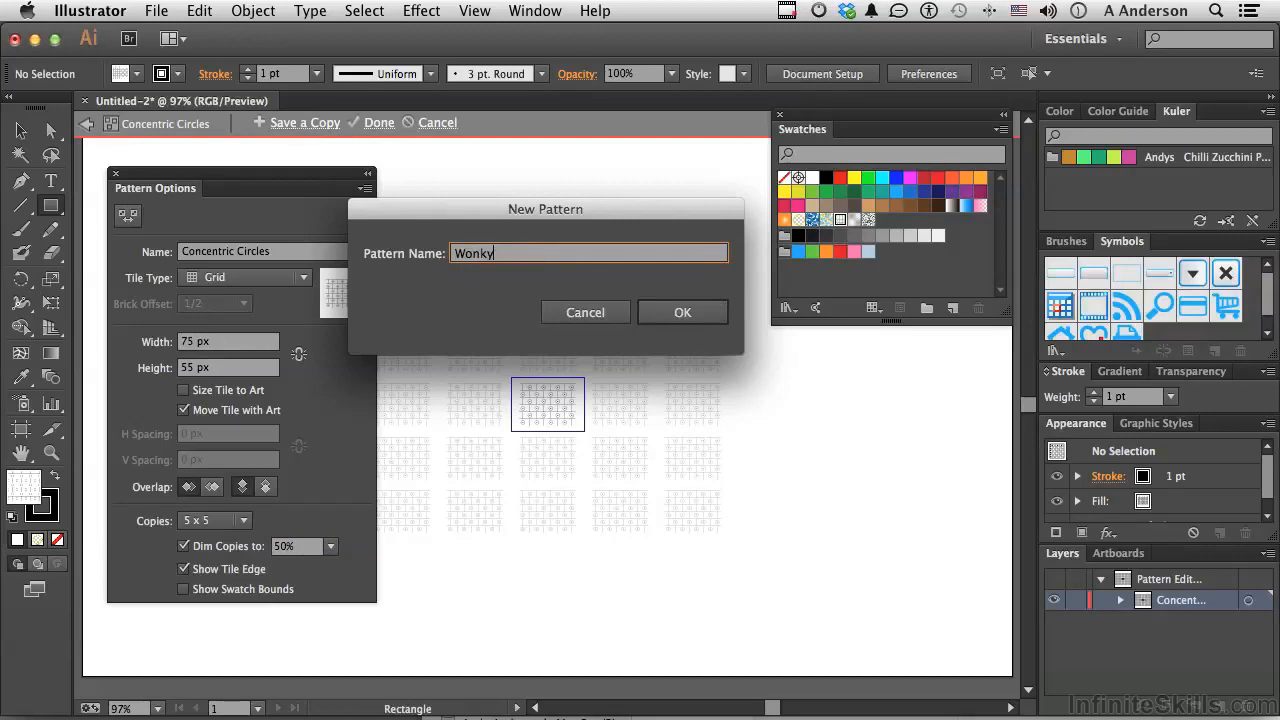
click(681, 314)
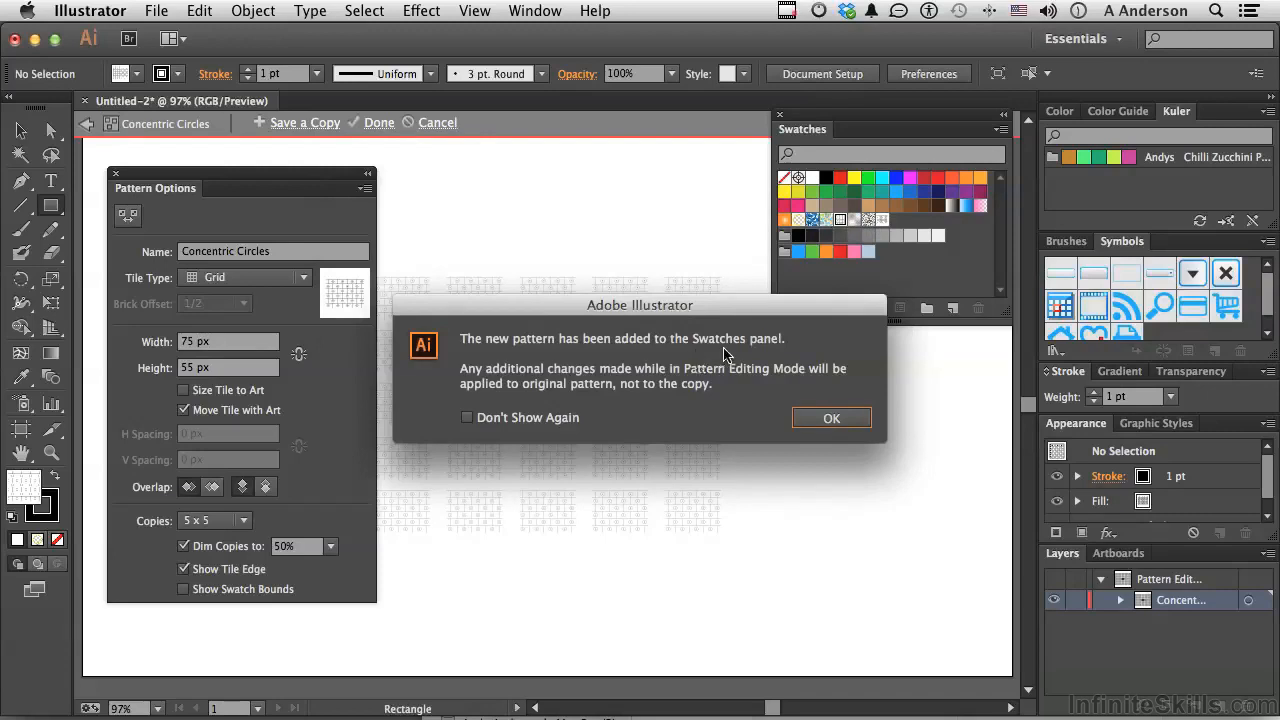
Leave pattern editing mode and delete the pattern-filled rectangle from the artboard
click(815, 421)
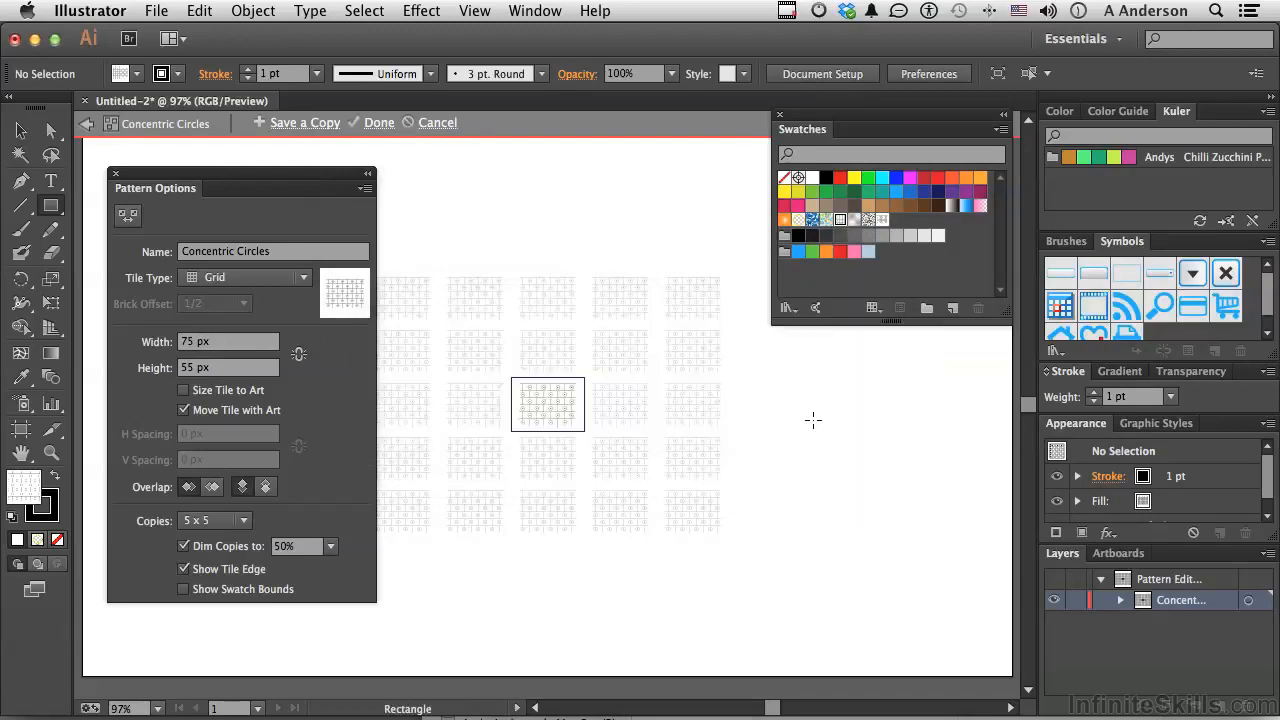
click(87, 127)
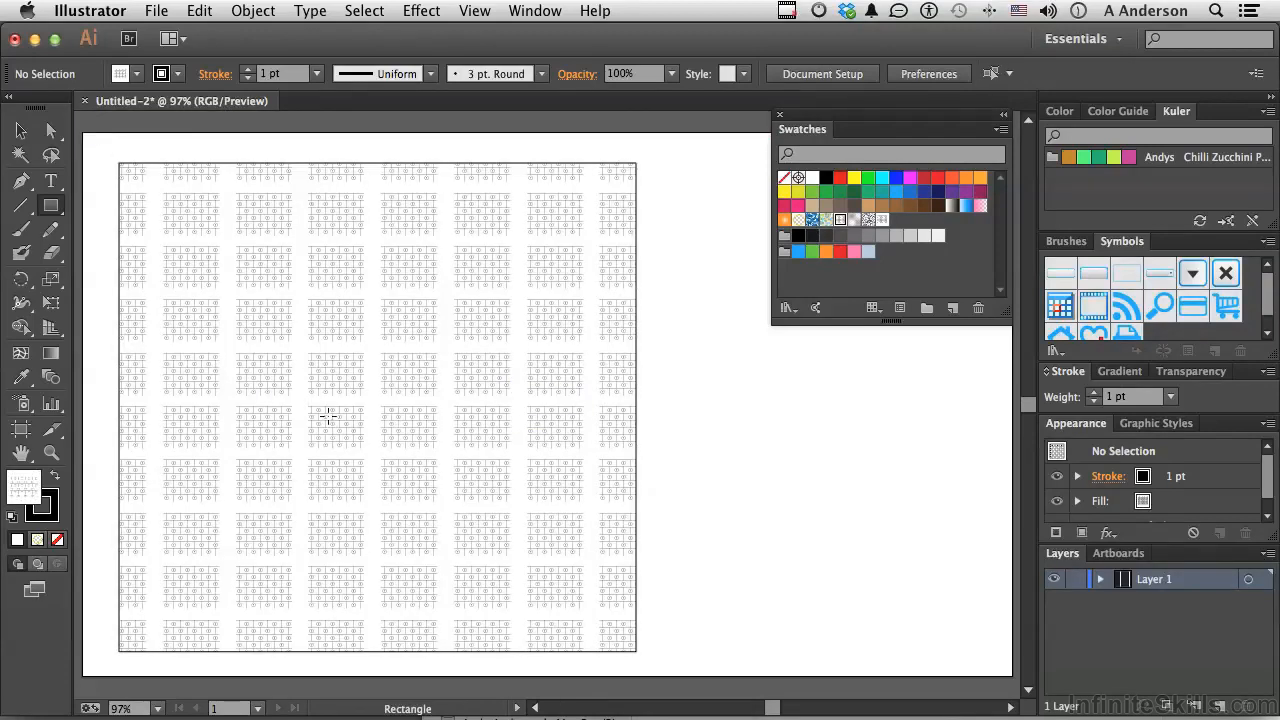
key(v)
click(293, 341)
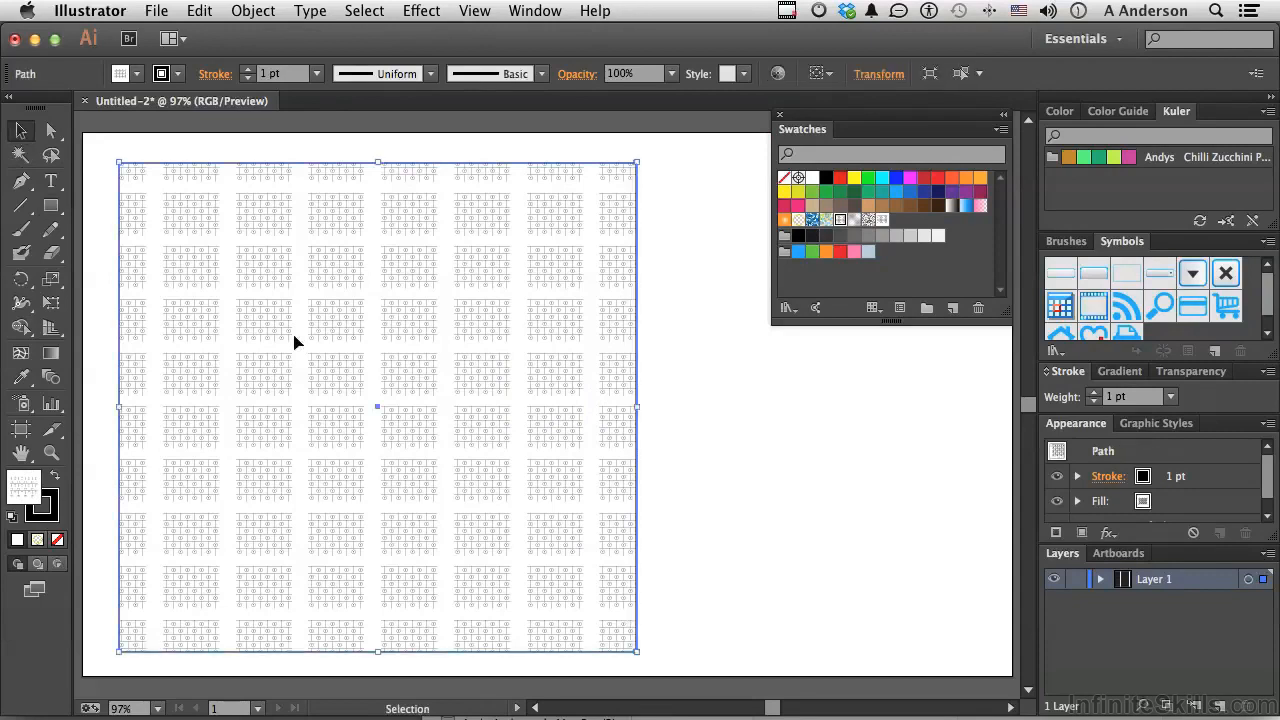
key(Delete)
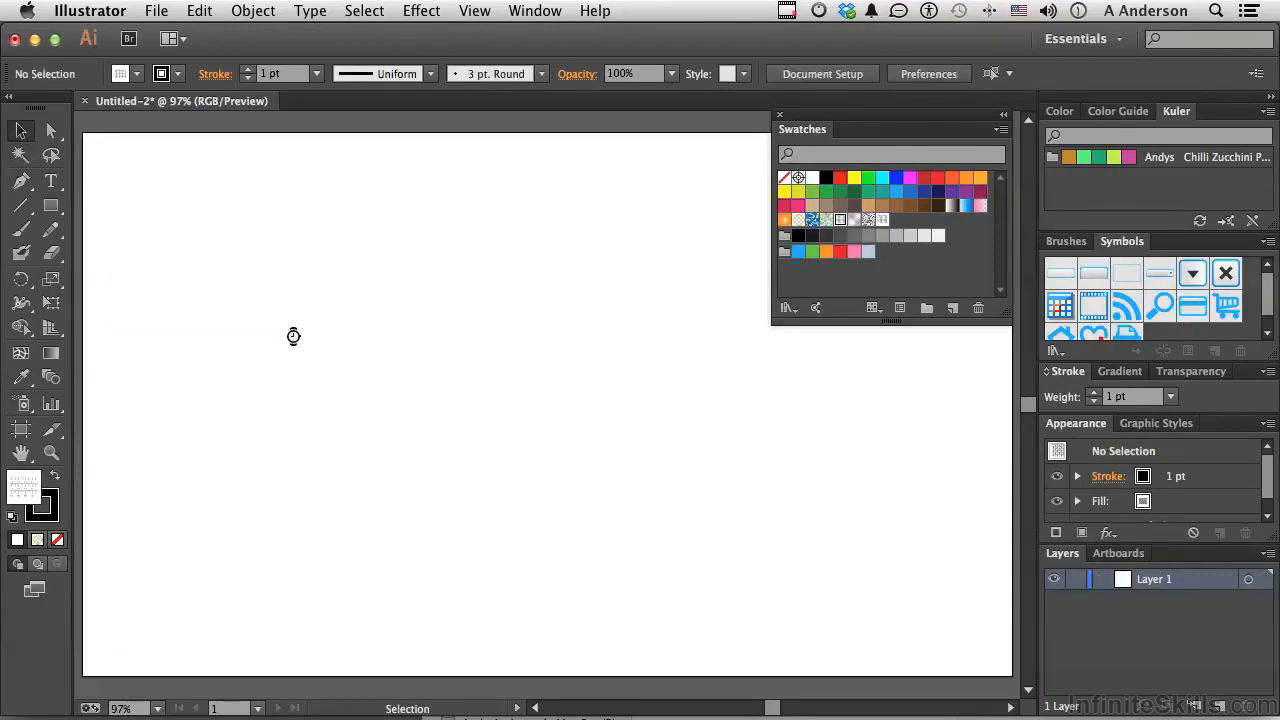
Draw one very small five-pointed star in the upper-left area of the empty artboard with the Star tool
click(53, 208)
drag(55, 212, 151, 290)
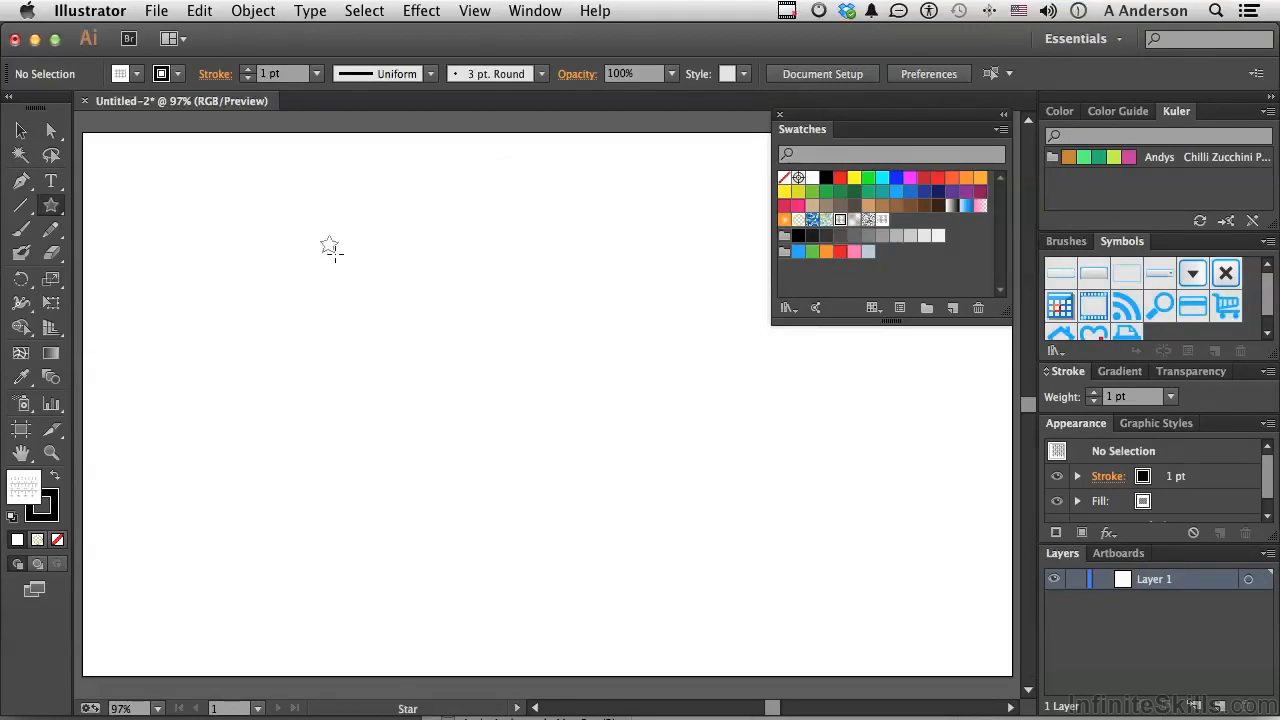
drag(330, 248, 338, 256)
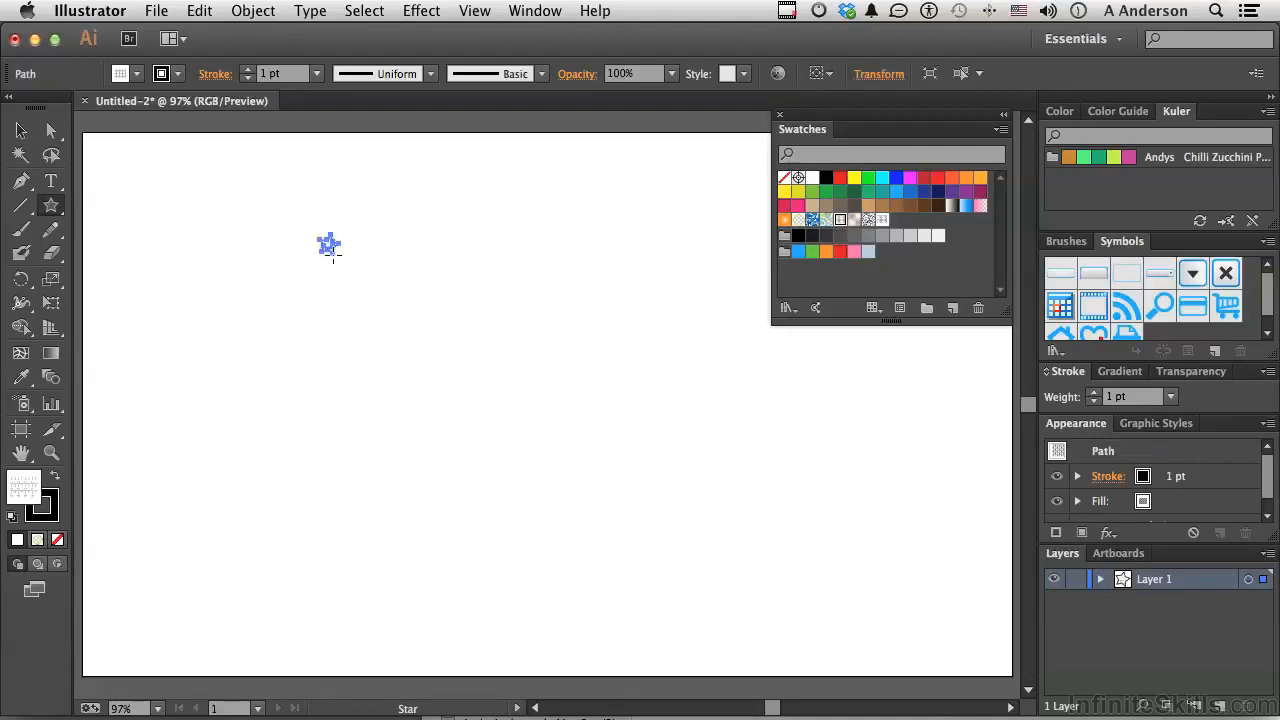
Add three smaller stars below and beside the first one, moving the last star clear of its neighbours
click(51, 452)
drag(290, 207, 505, 371)
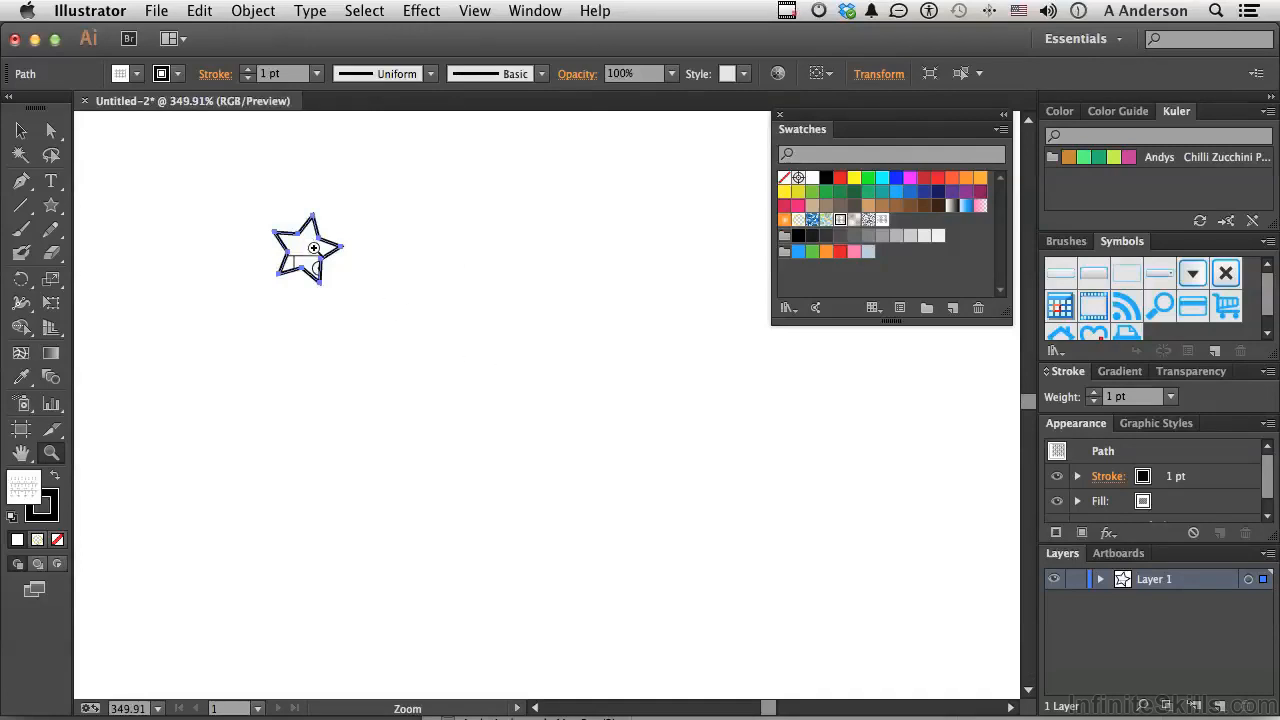
click(52, 207)
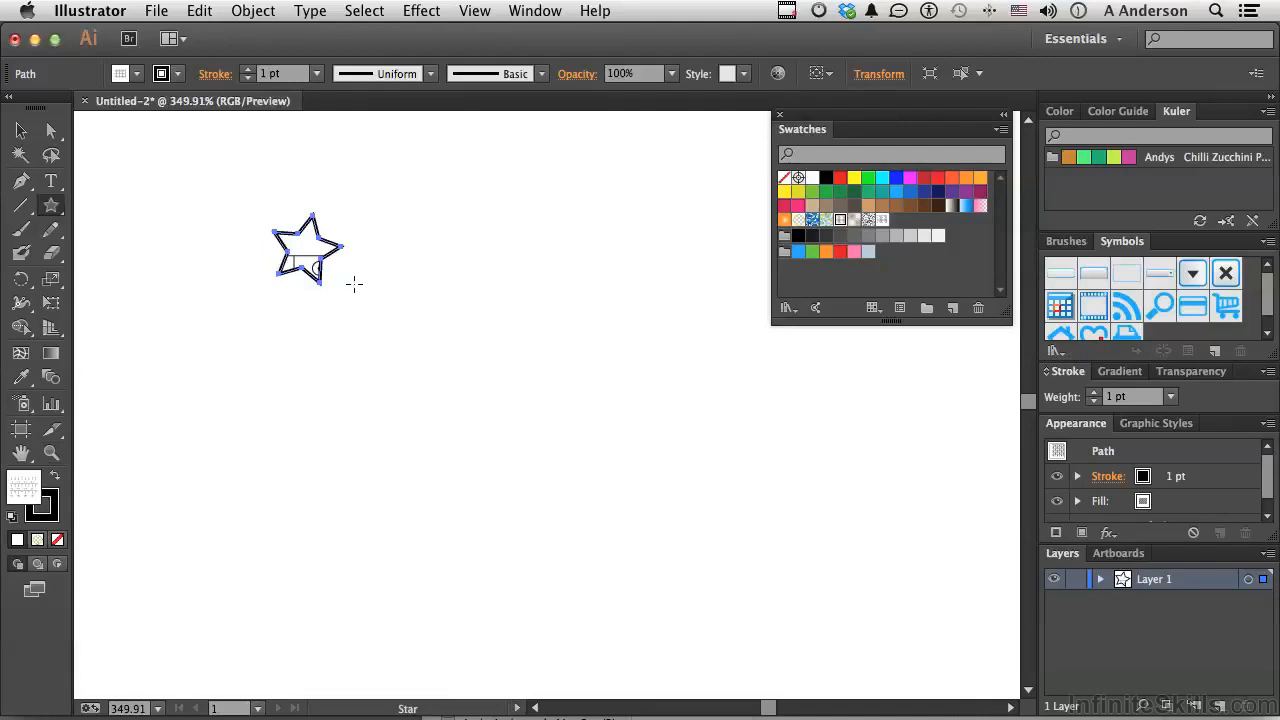
drag(354, 284, 366, 292)
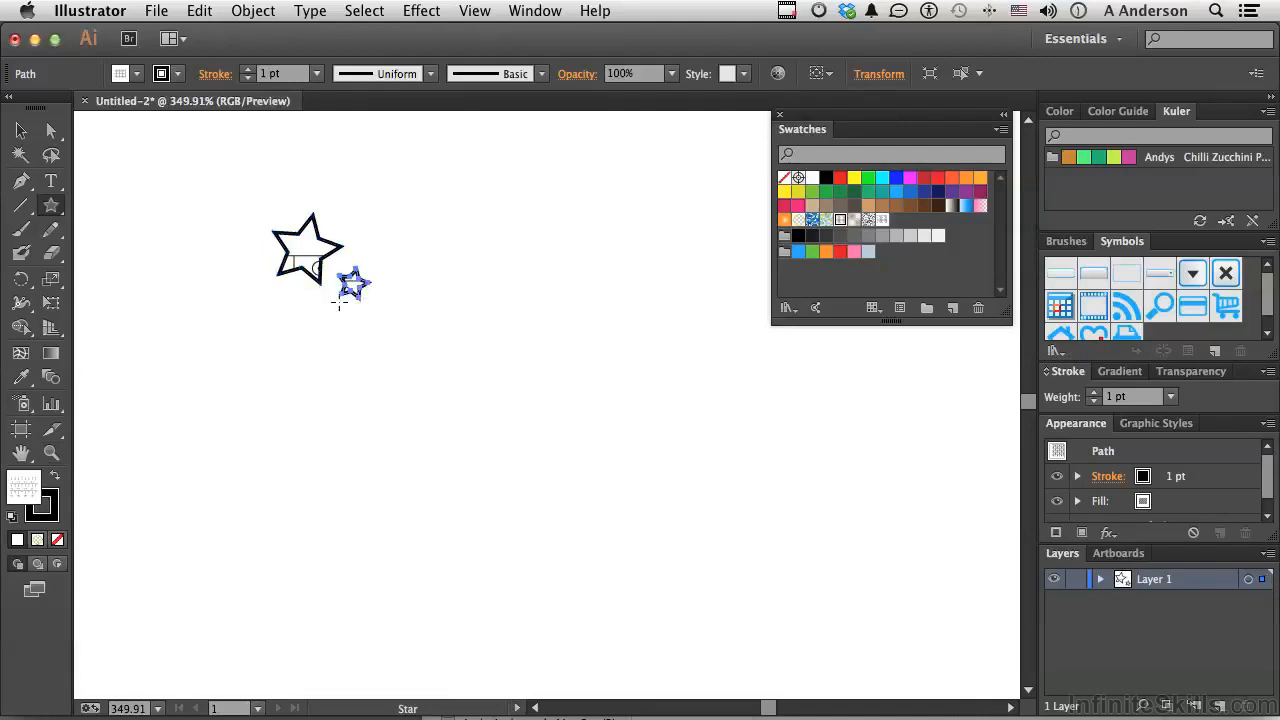
drag(276, 301, 328, 336)
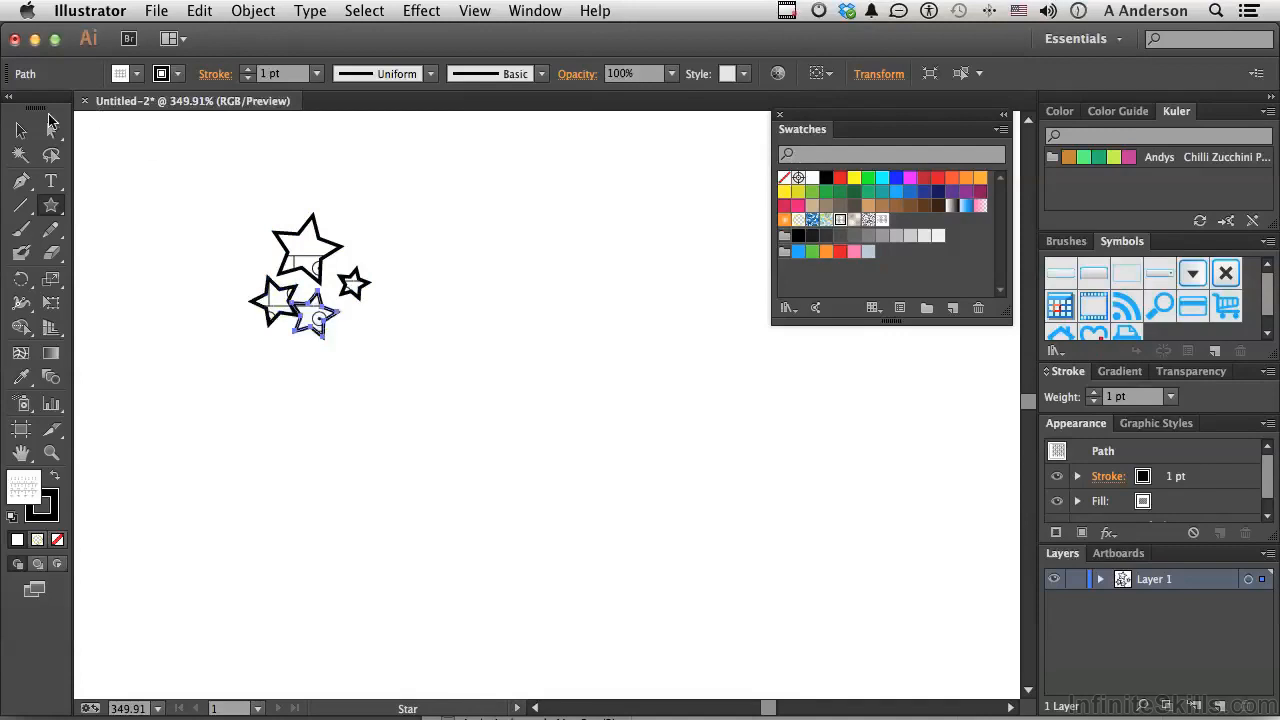
click(21, 130)
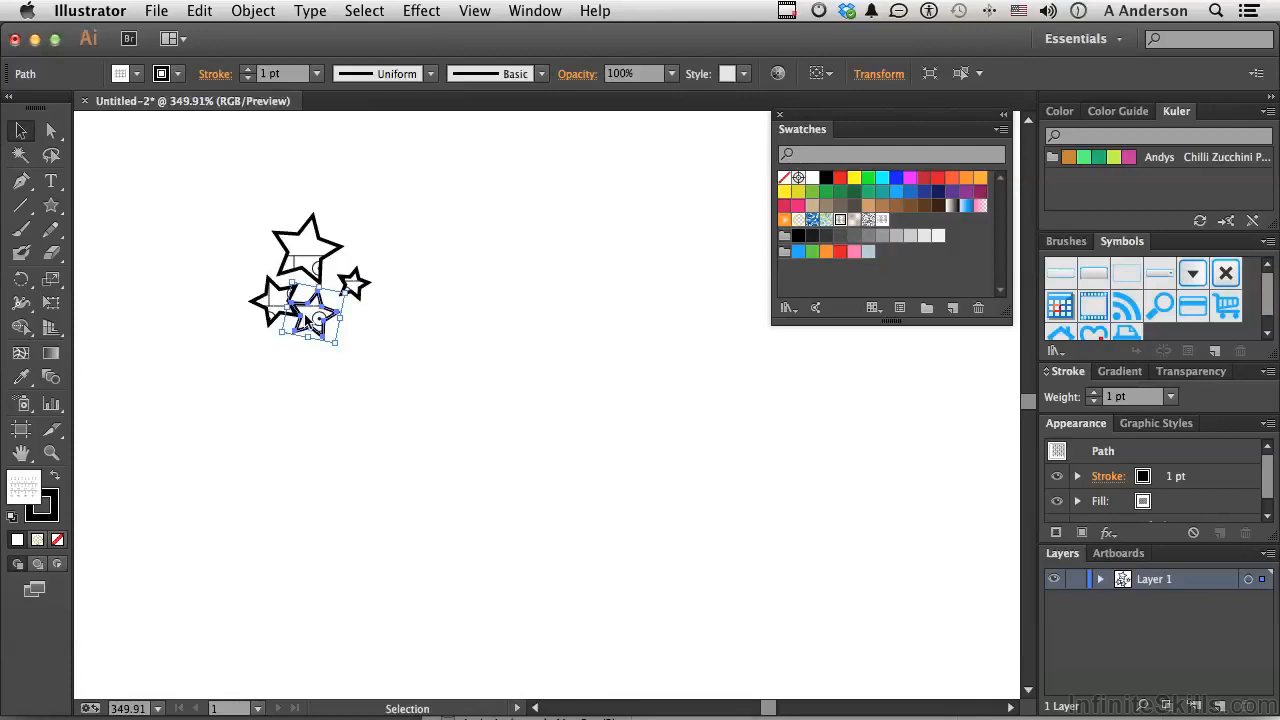
drag(326, 334, 340, 344)
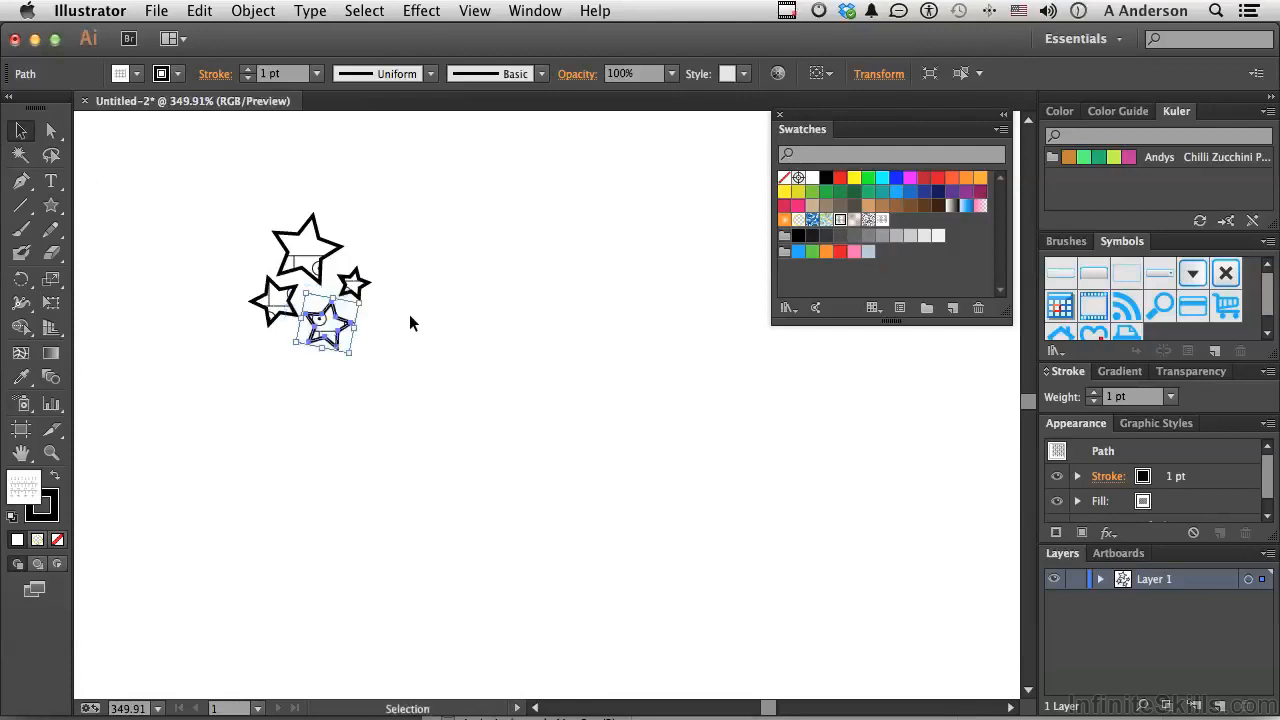
Fill the largest star with yellow, the left one with blue, the lowest one with red and the smallest one with green
click(310, 251)
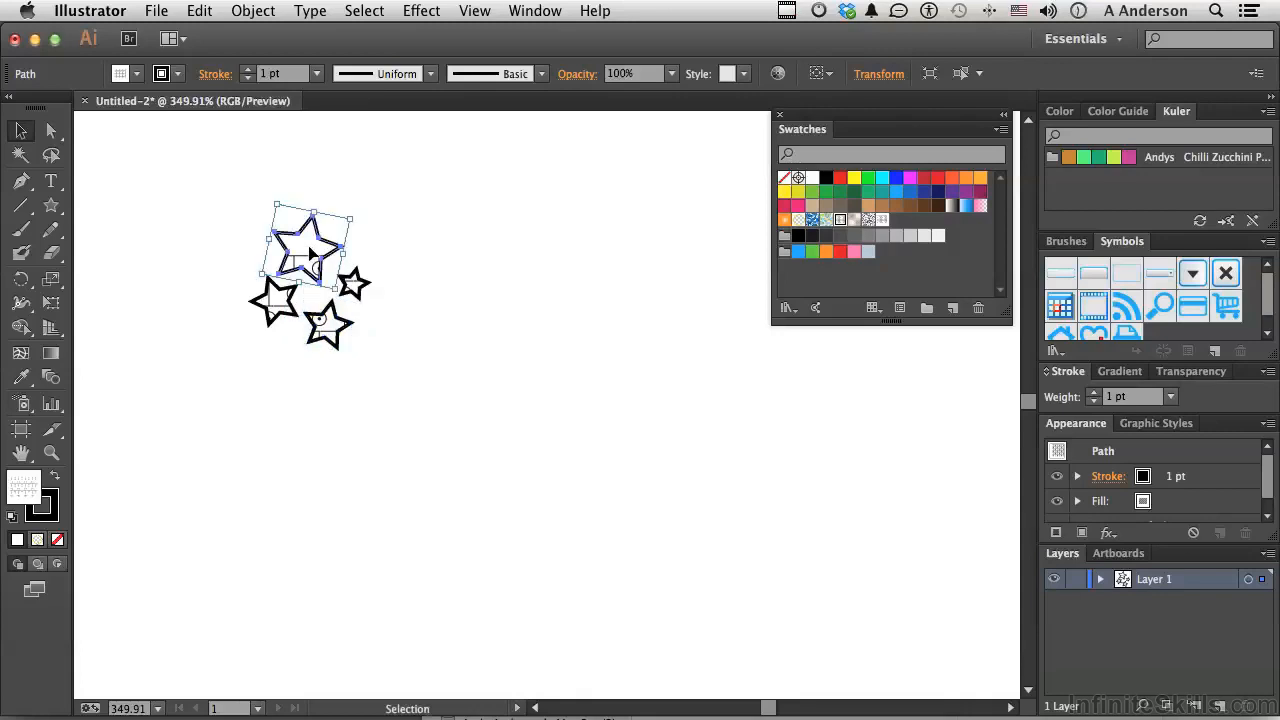
click(855, 180)
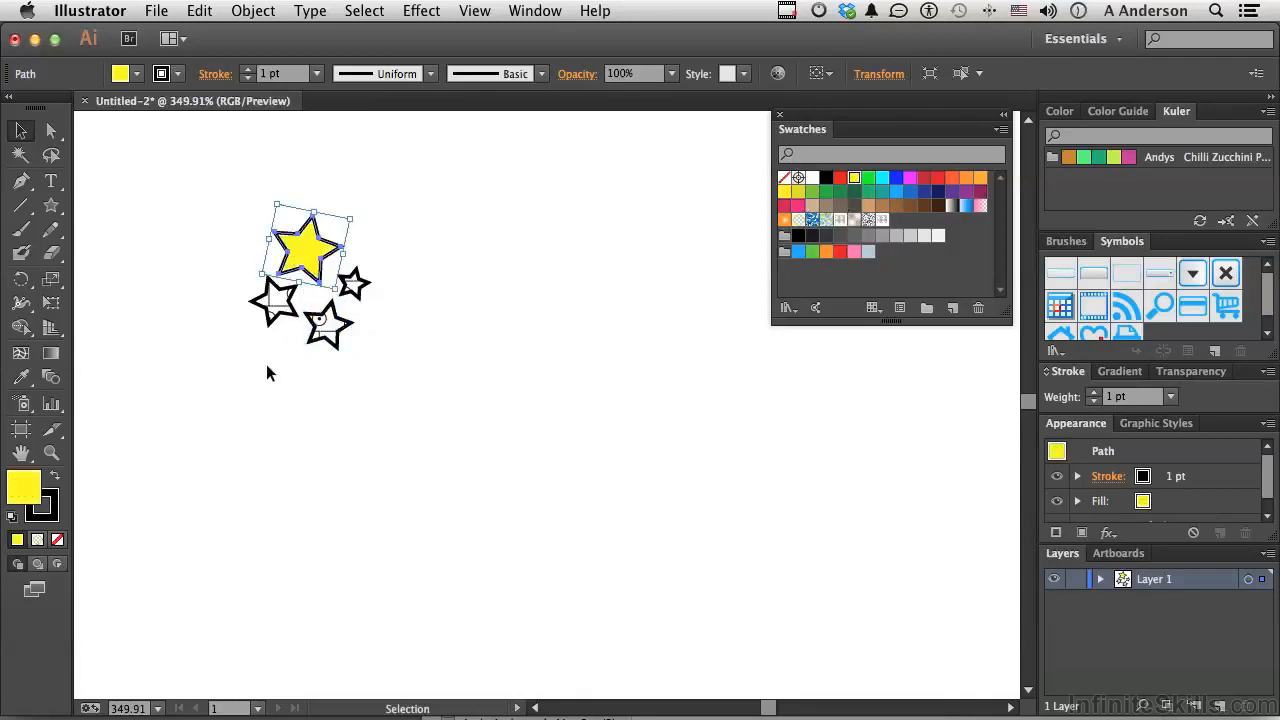
click(277, 312)
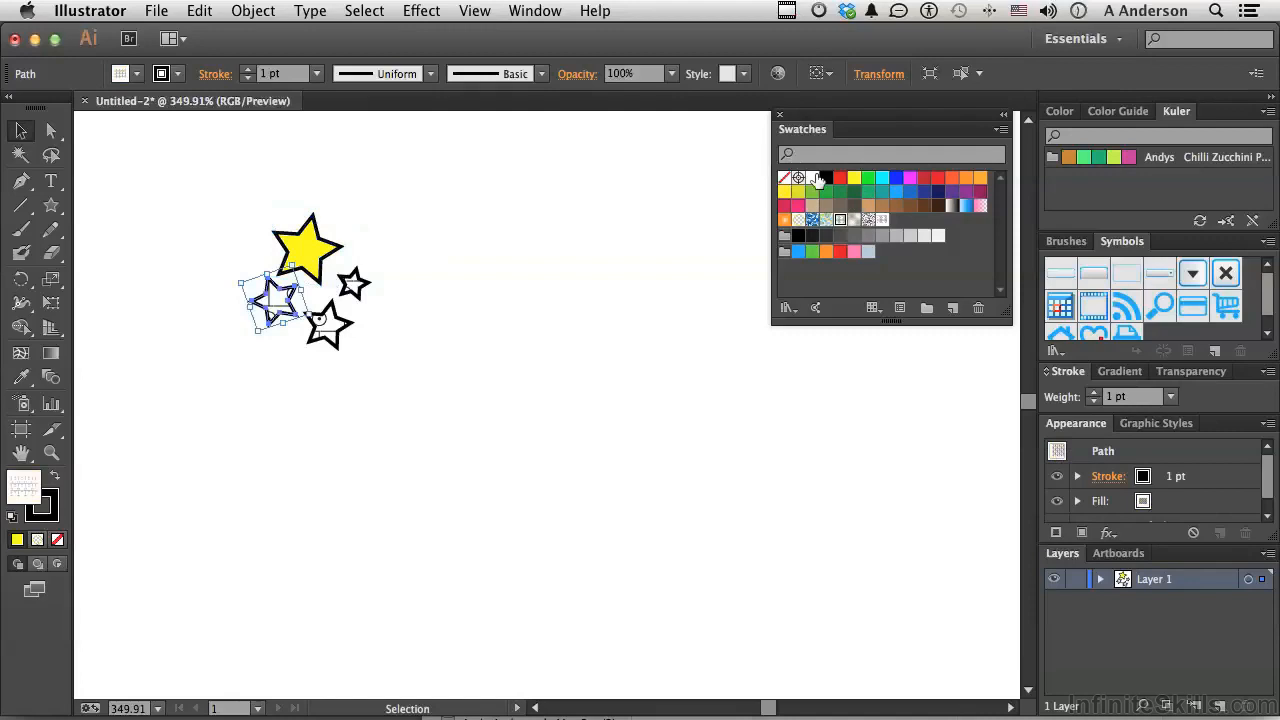
click(896, 178)
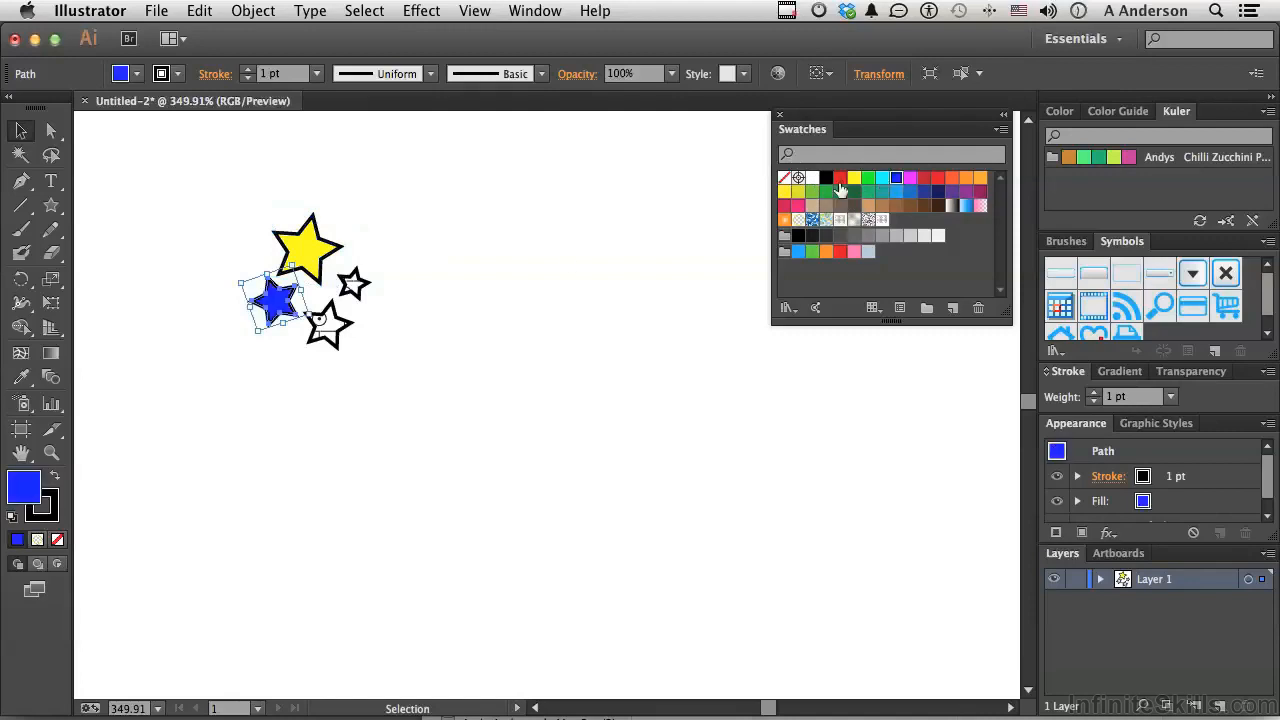
click(335, 342)
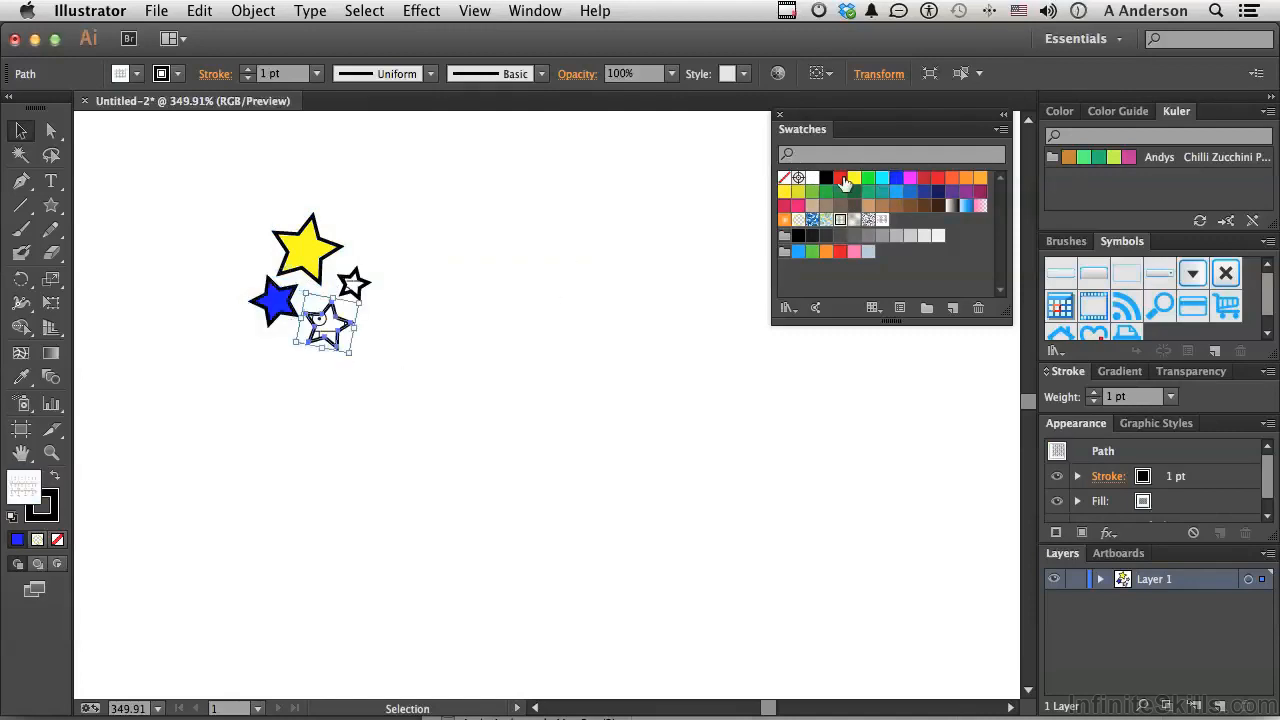
click(840, 178)
click(360, 287)
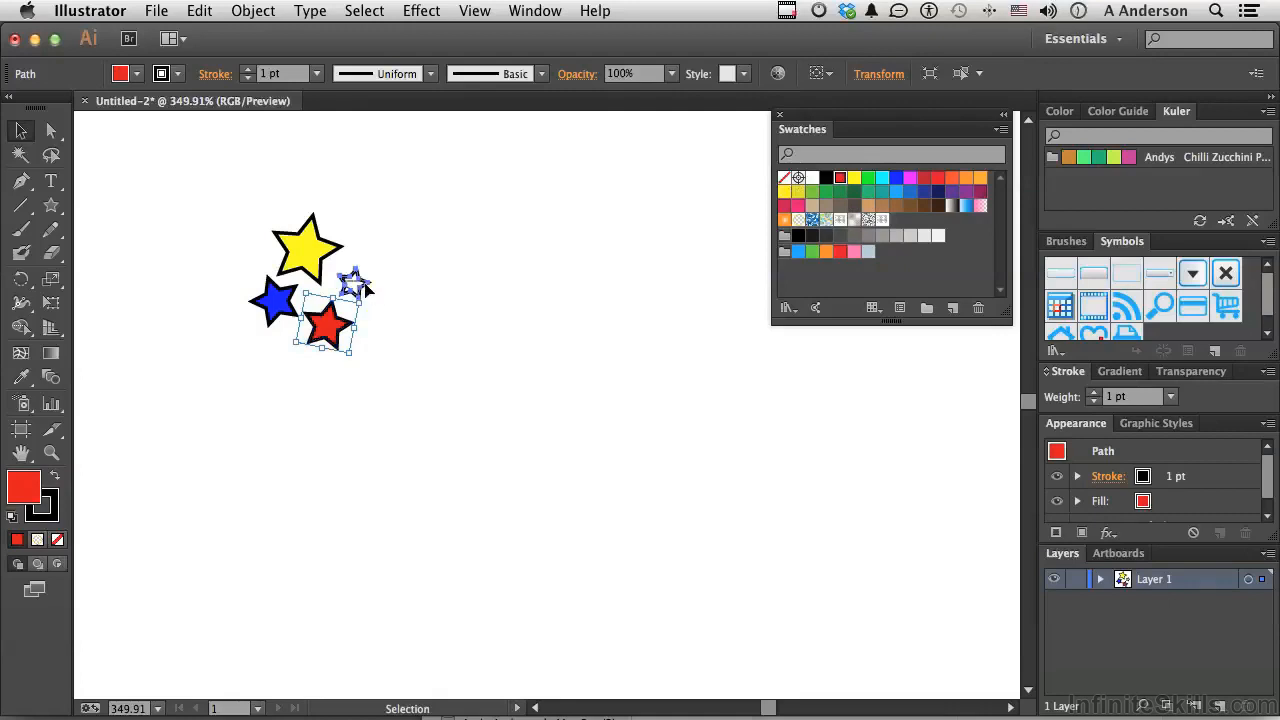
click(868, 180)
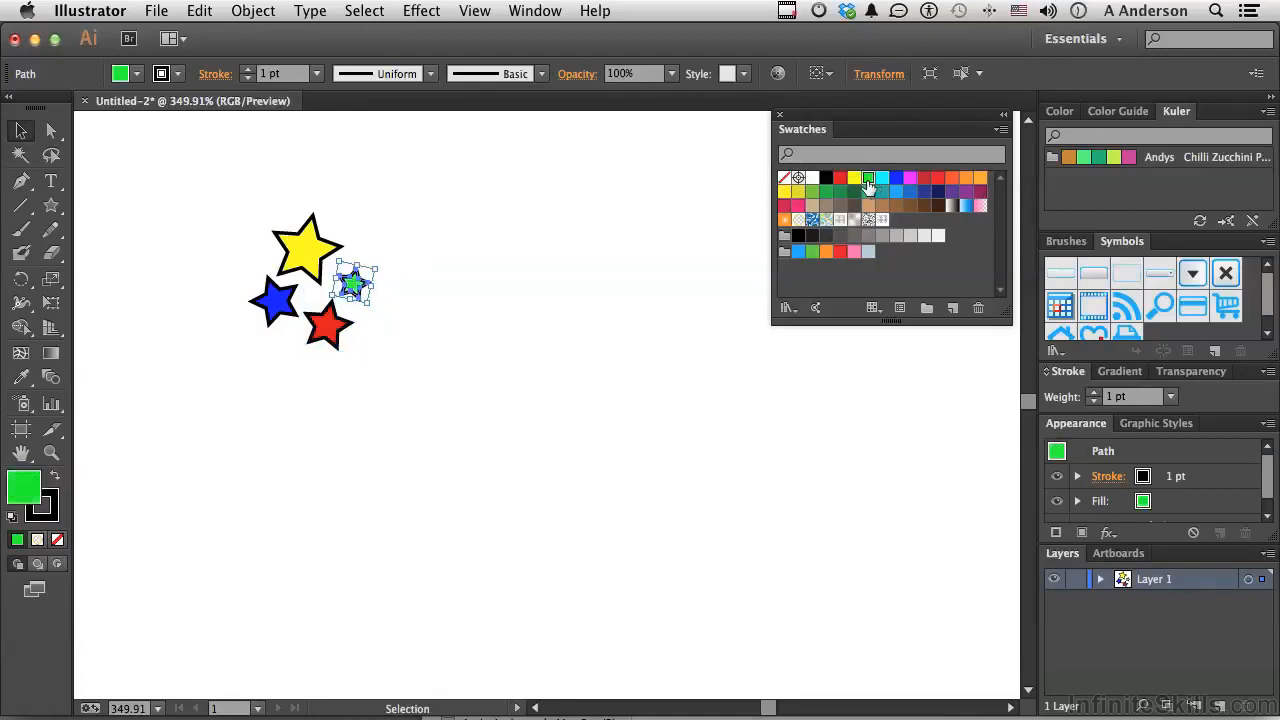
Make a new pattern from all four coloured stars
double_click(52, 452)
double_click(22, 453)
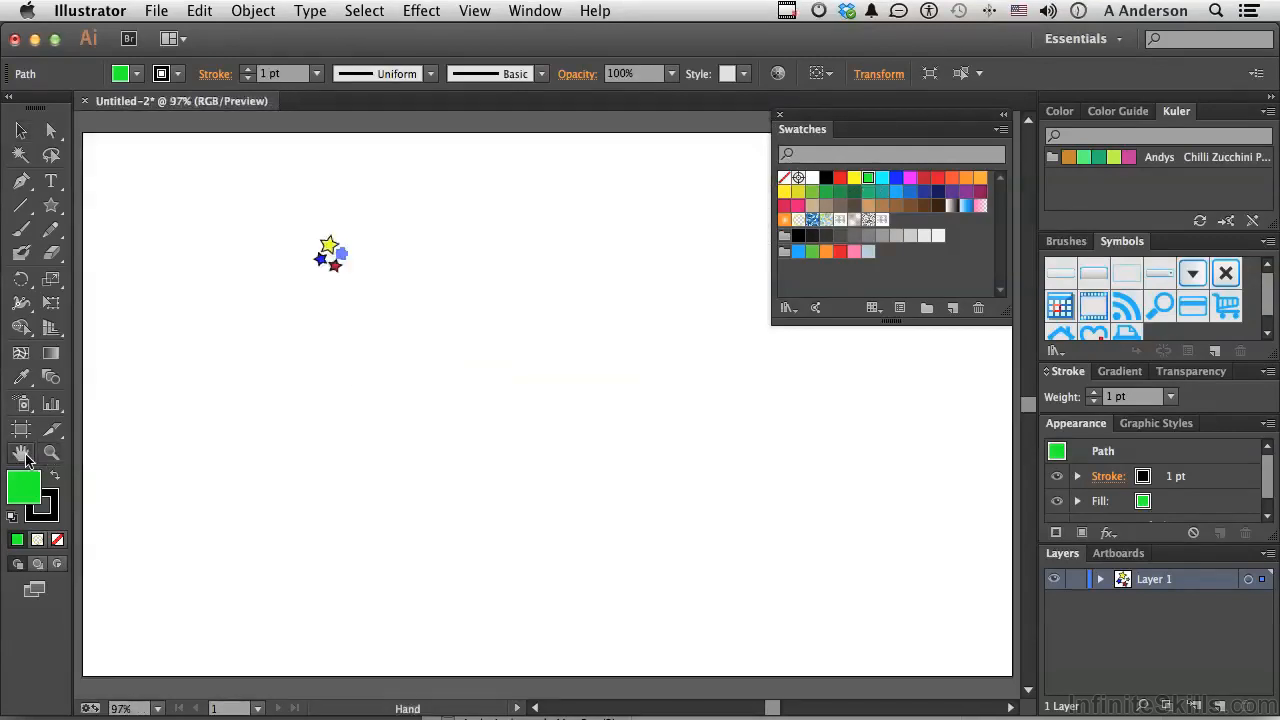
click(22, 132)
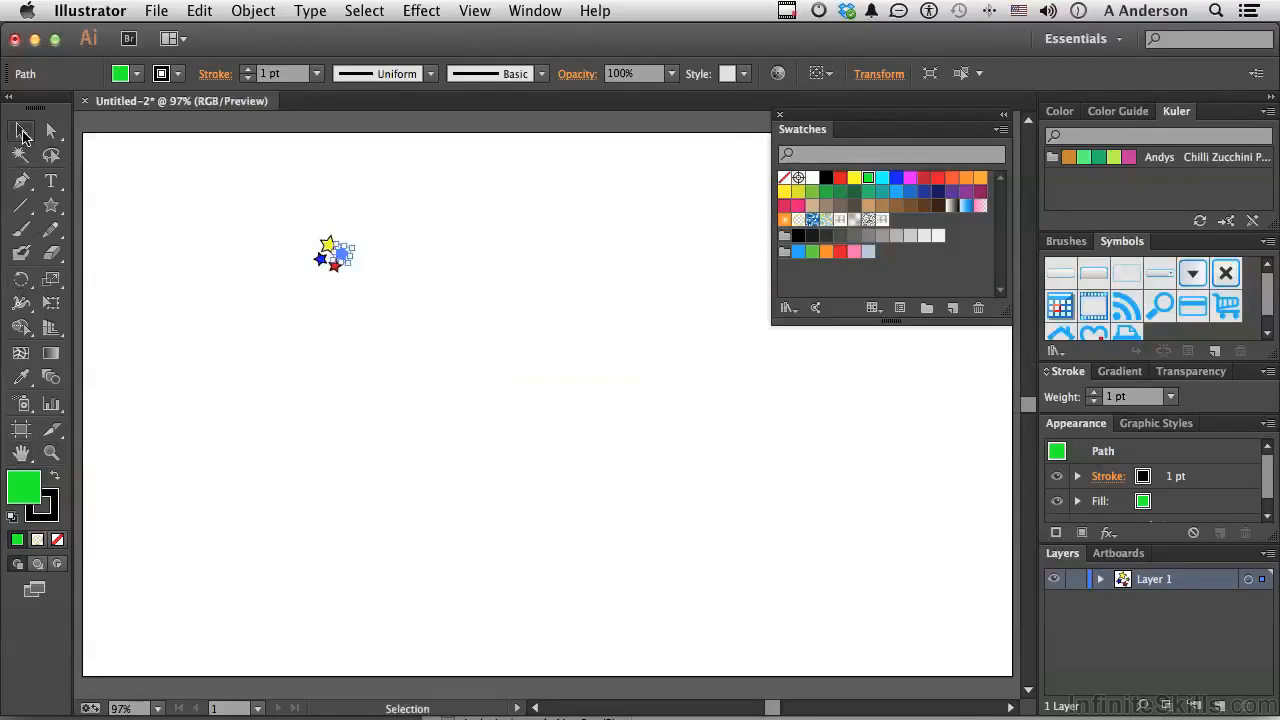
drag(291, 222, 371, 293)
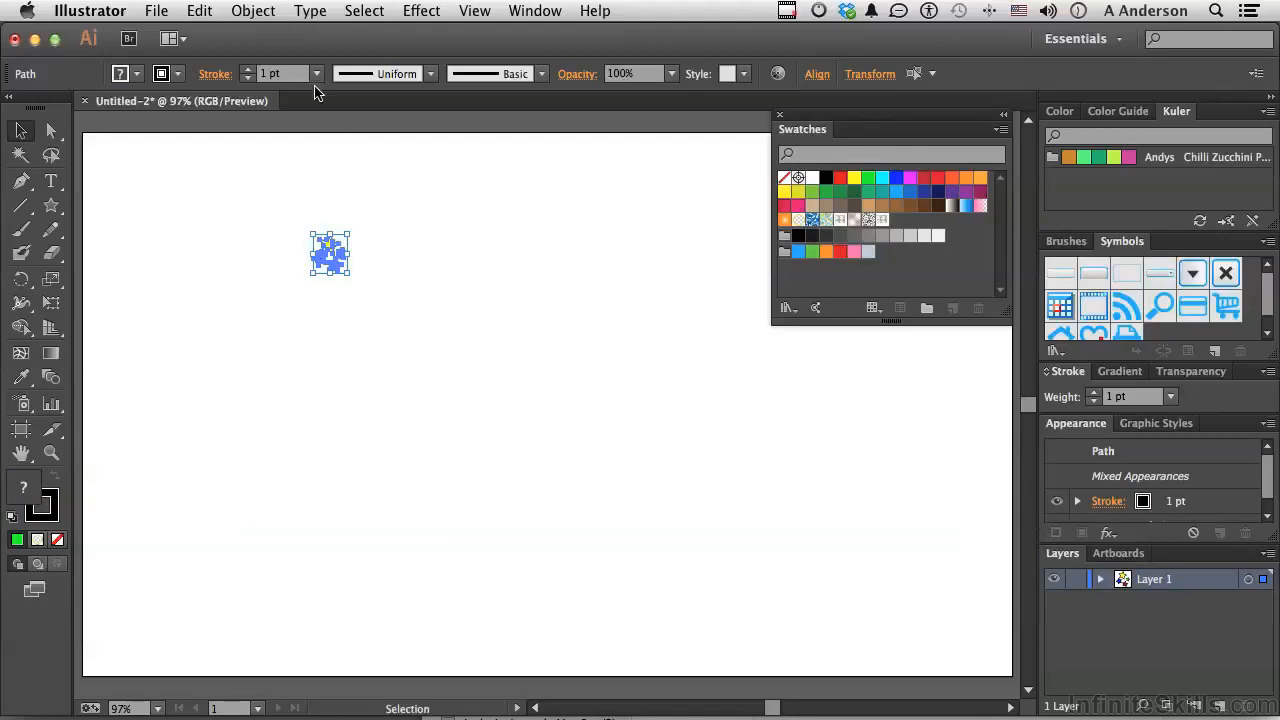
click(253, 10)
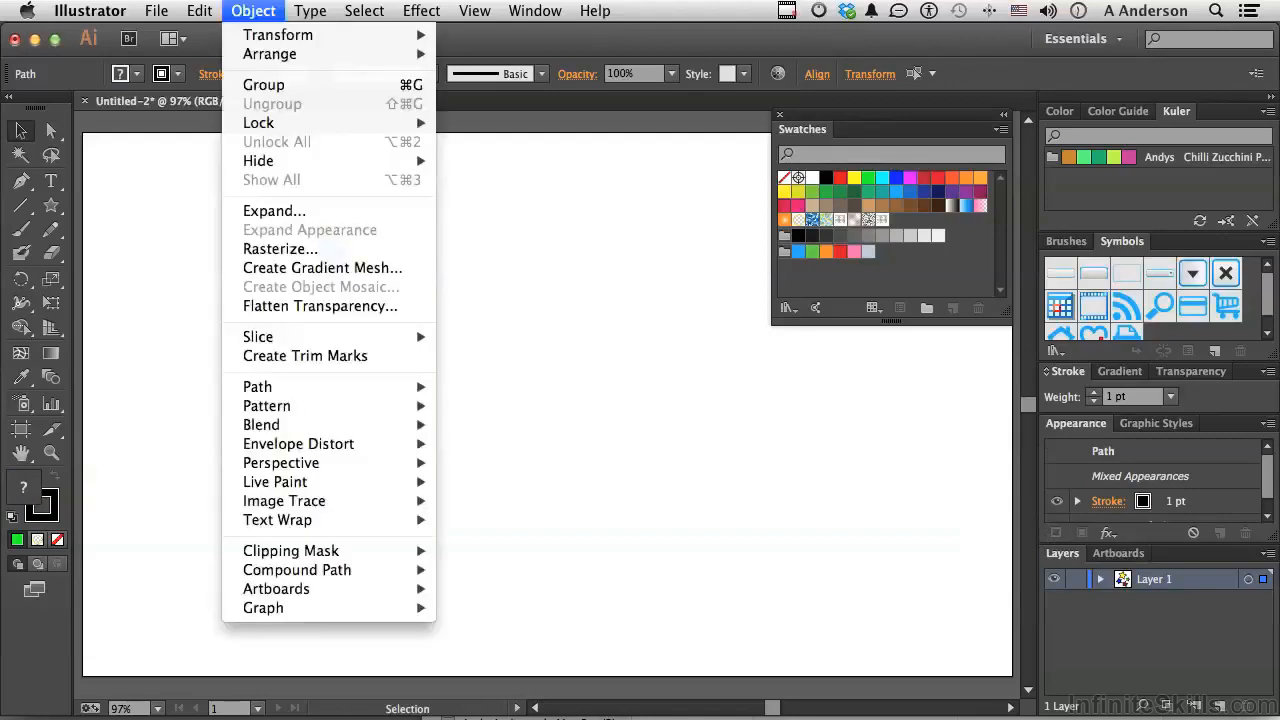
mouse_move(405, 407)
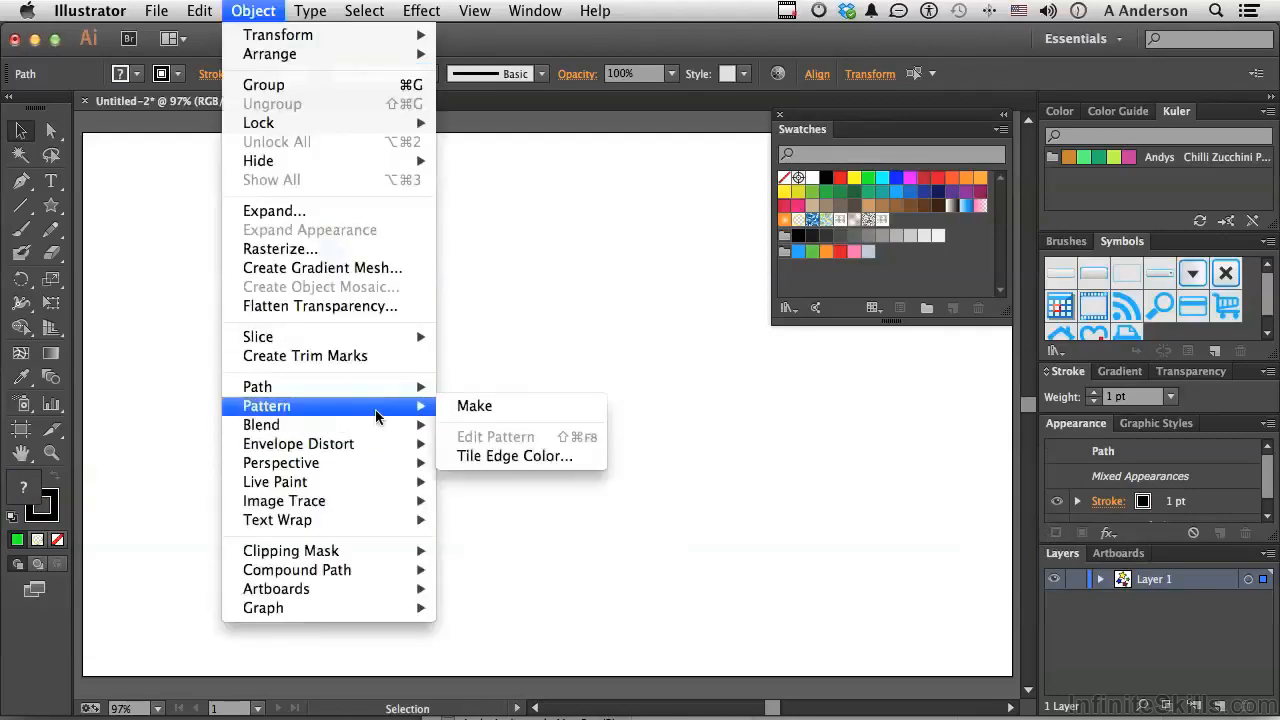
click(478, 406)
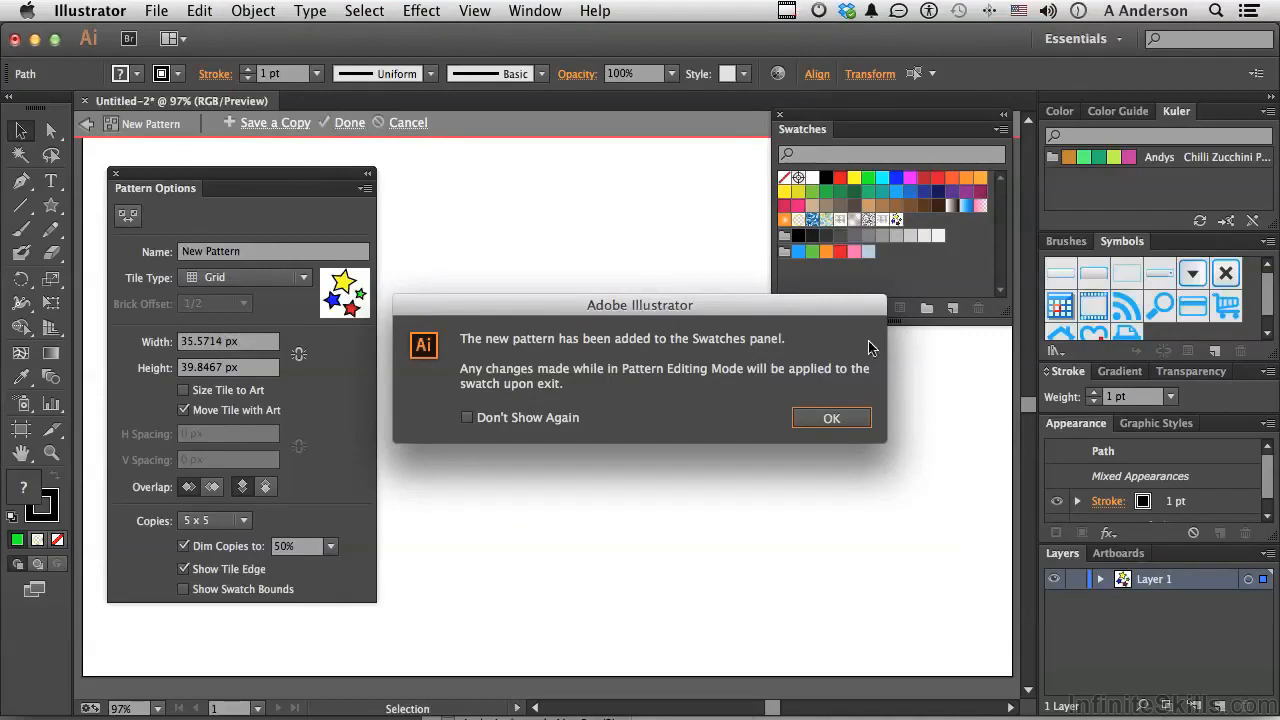
click(833, 418)
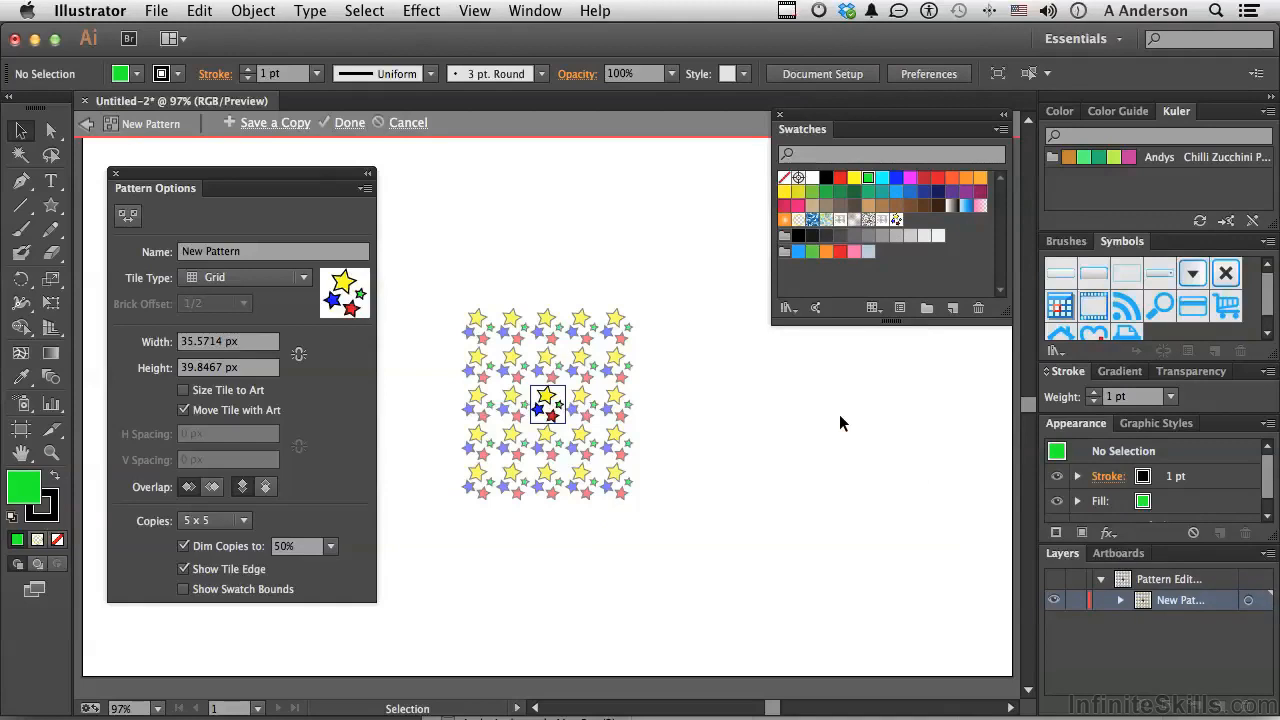
Name the new pattern Stars, and toggle the dimming of its copies off and back on
double_click(302, 251)
triple_click(302, 248)
text(Stars)
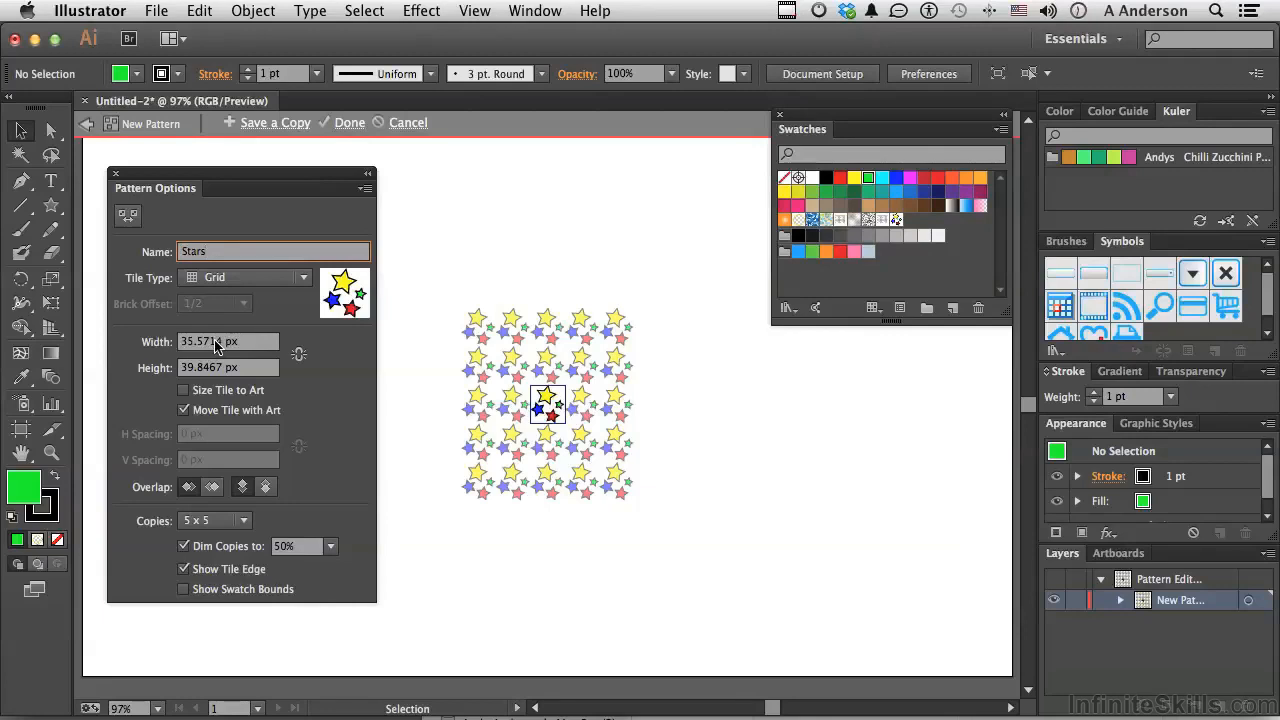
click(183, 546)
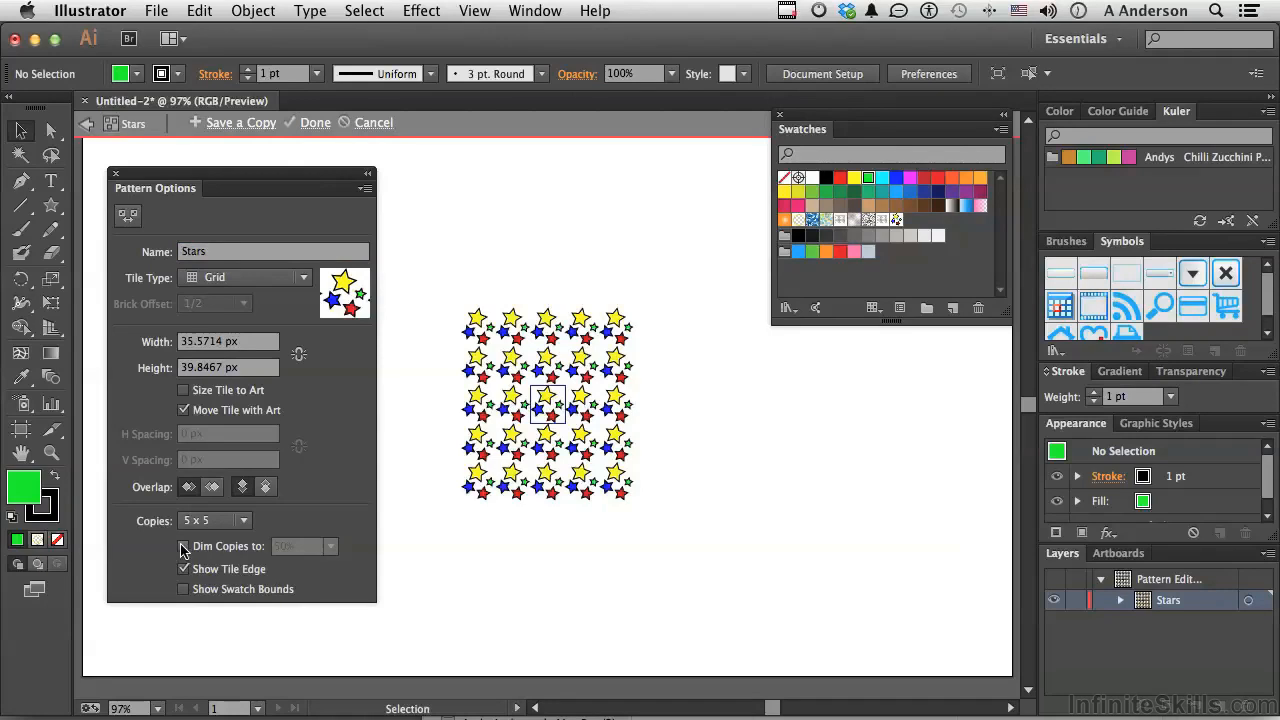
click(183, 546)
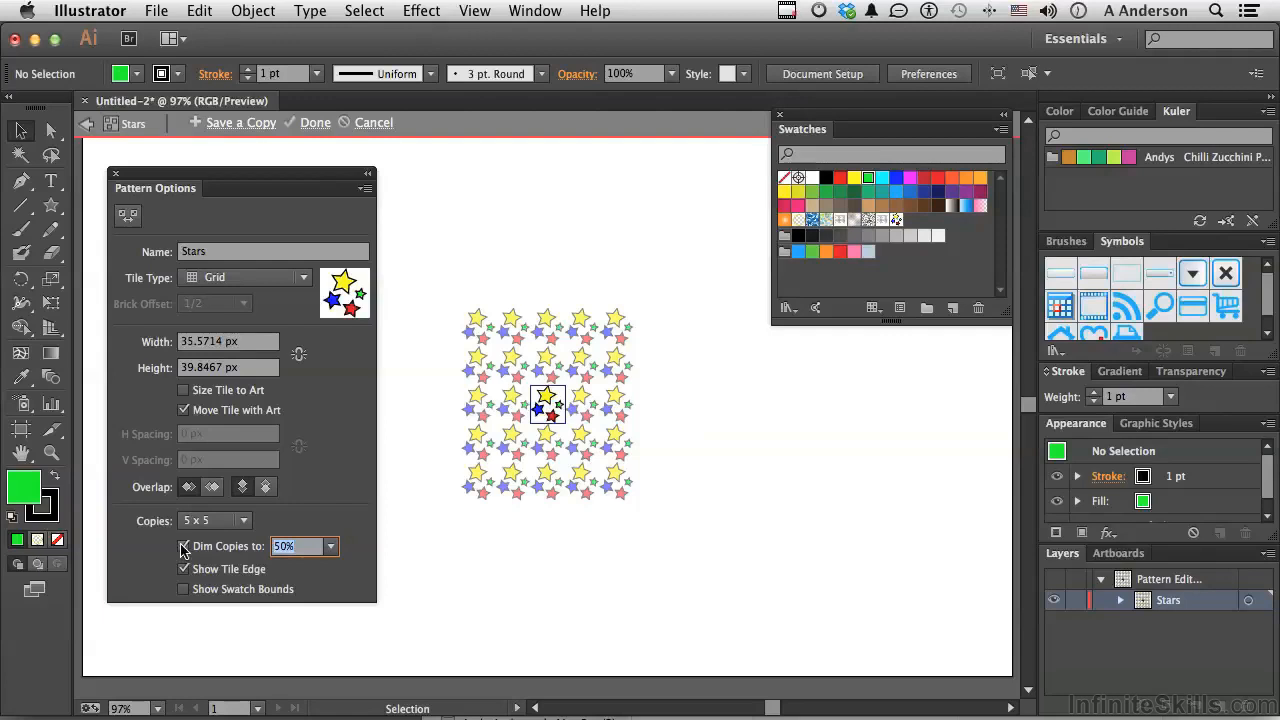
Recolour the red star in the pattern tile to cyan and finish editing the pattern
click(549, 416)
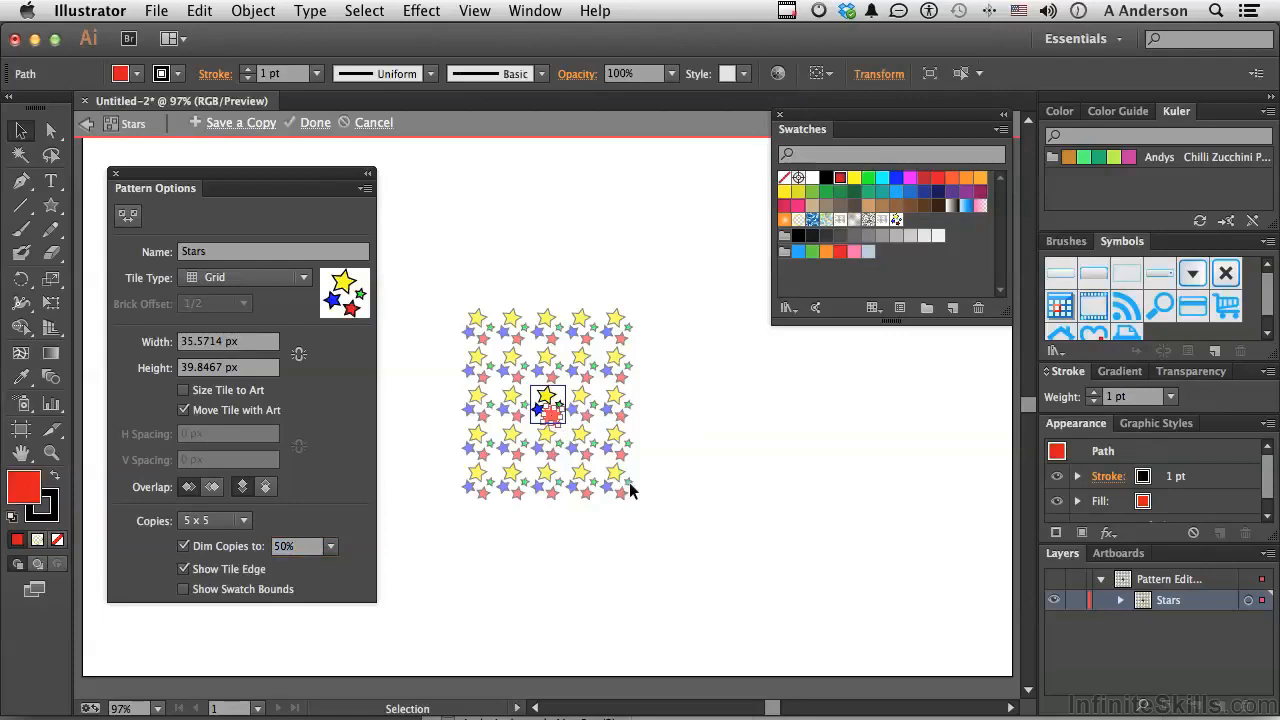
click(882, 179)
click(842, 490)
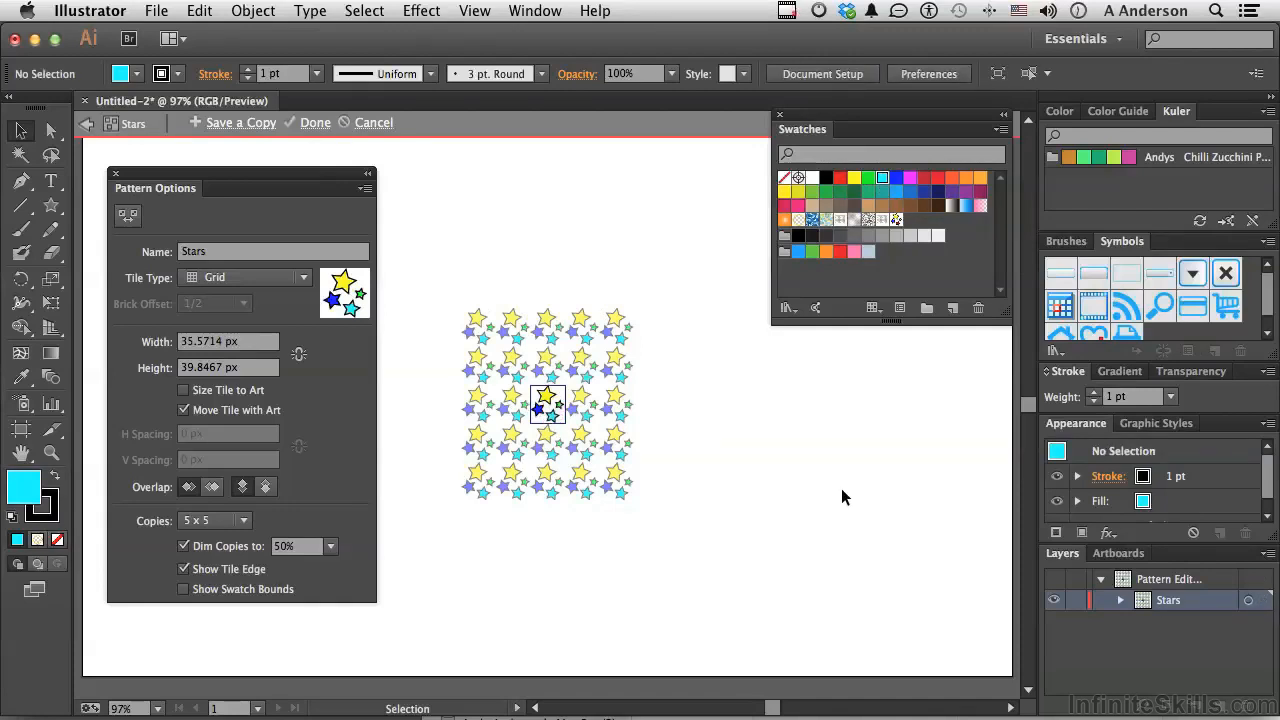
click(314, 124)
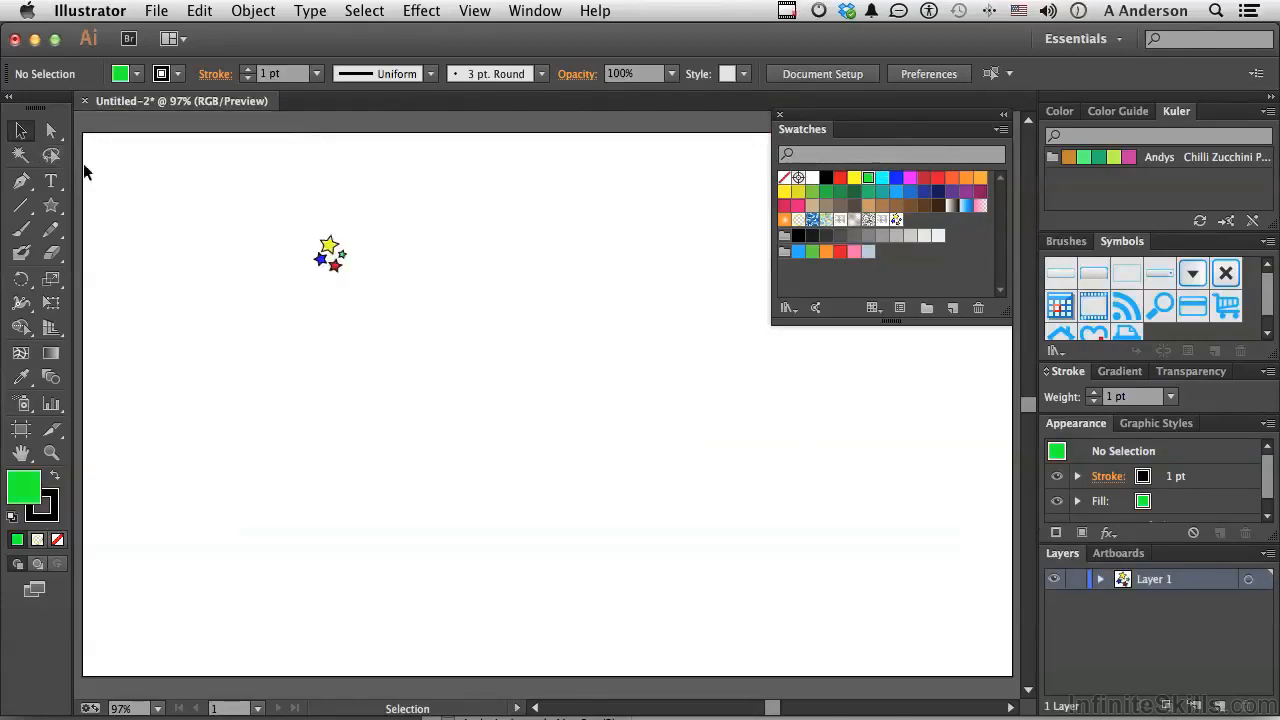
Replace the original small stars on the artboard with one large upright star filled with the Stars pattern swatch
drag(254, 213, 378, 318)
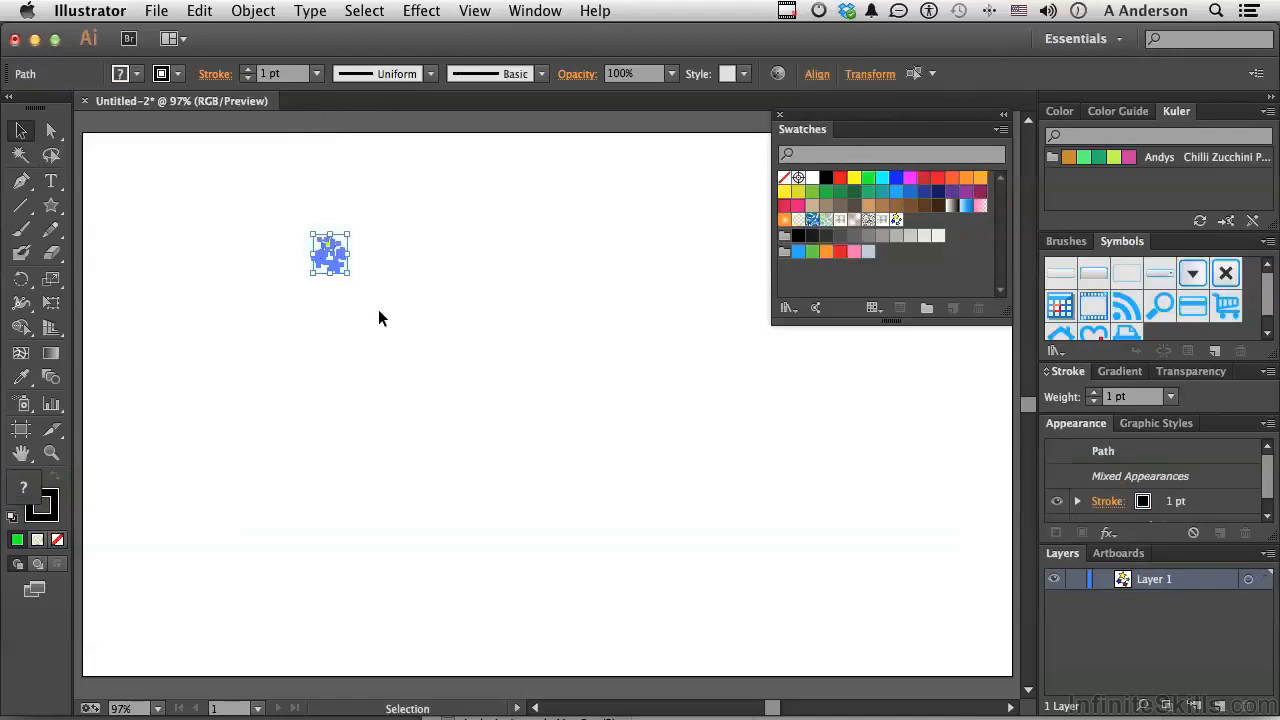
key(Delete)
click(51, 205)
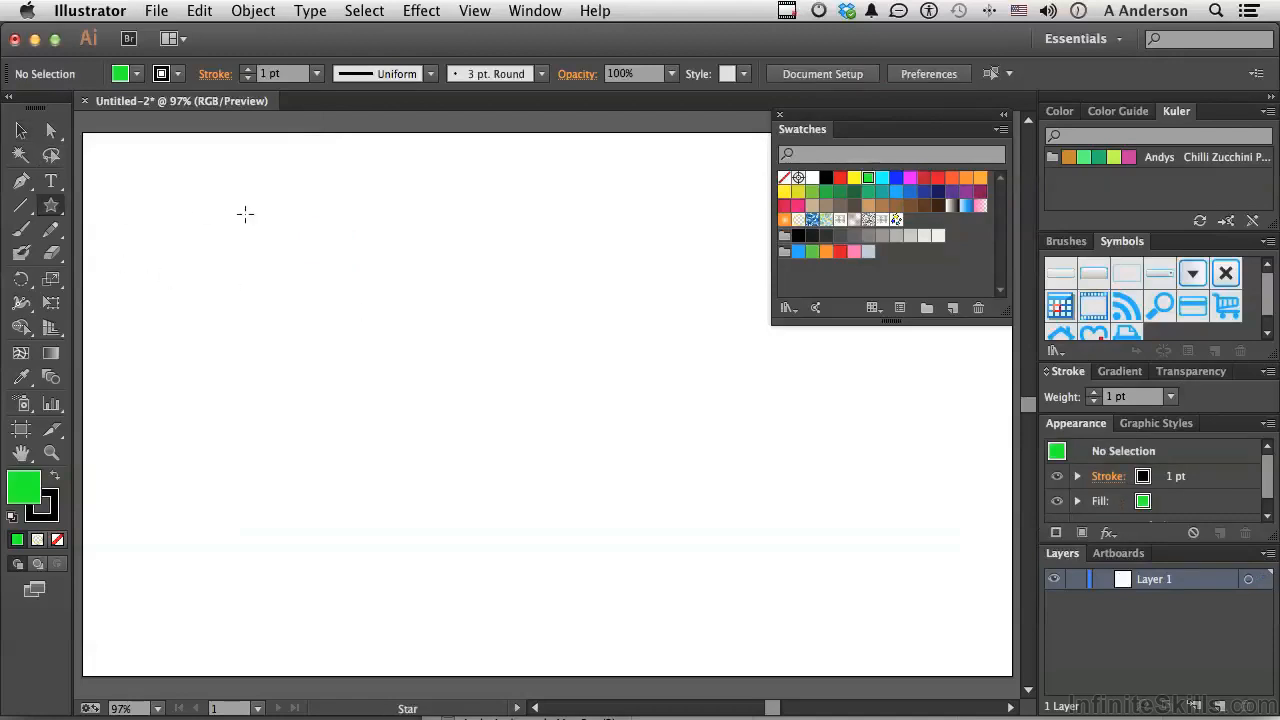
drag(388, 366, 530, 556)
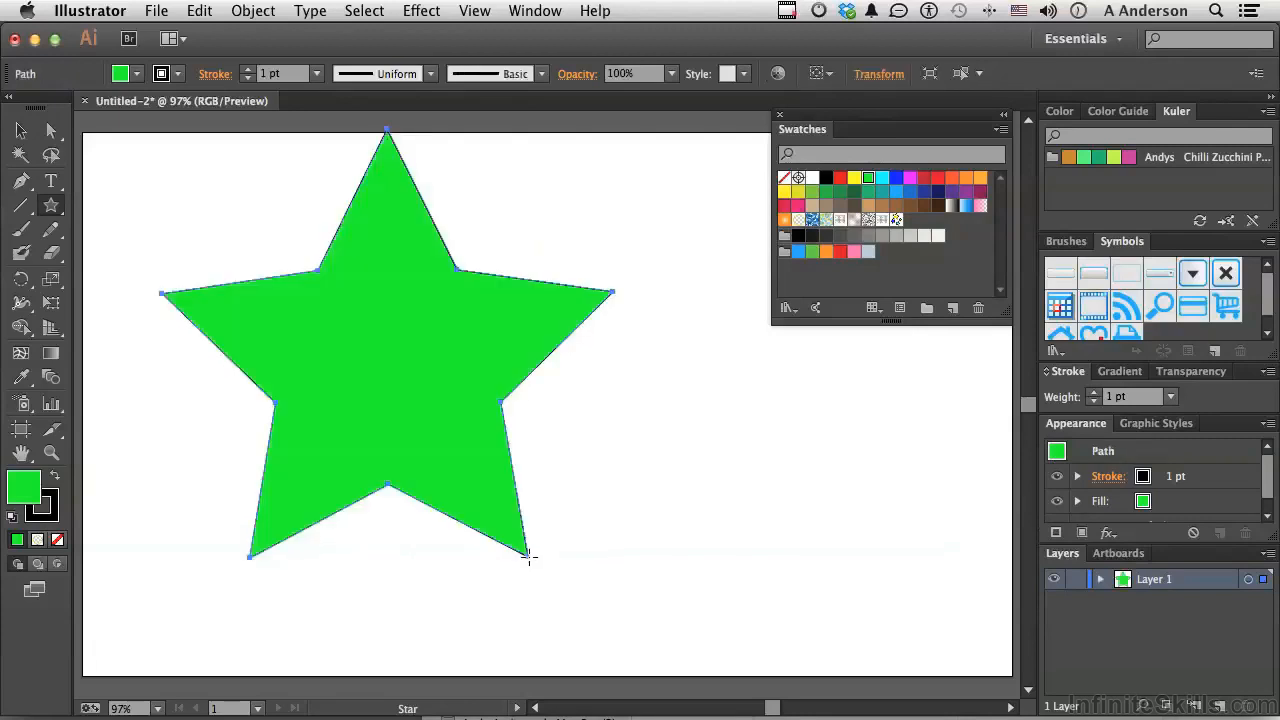
click(897, 220)
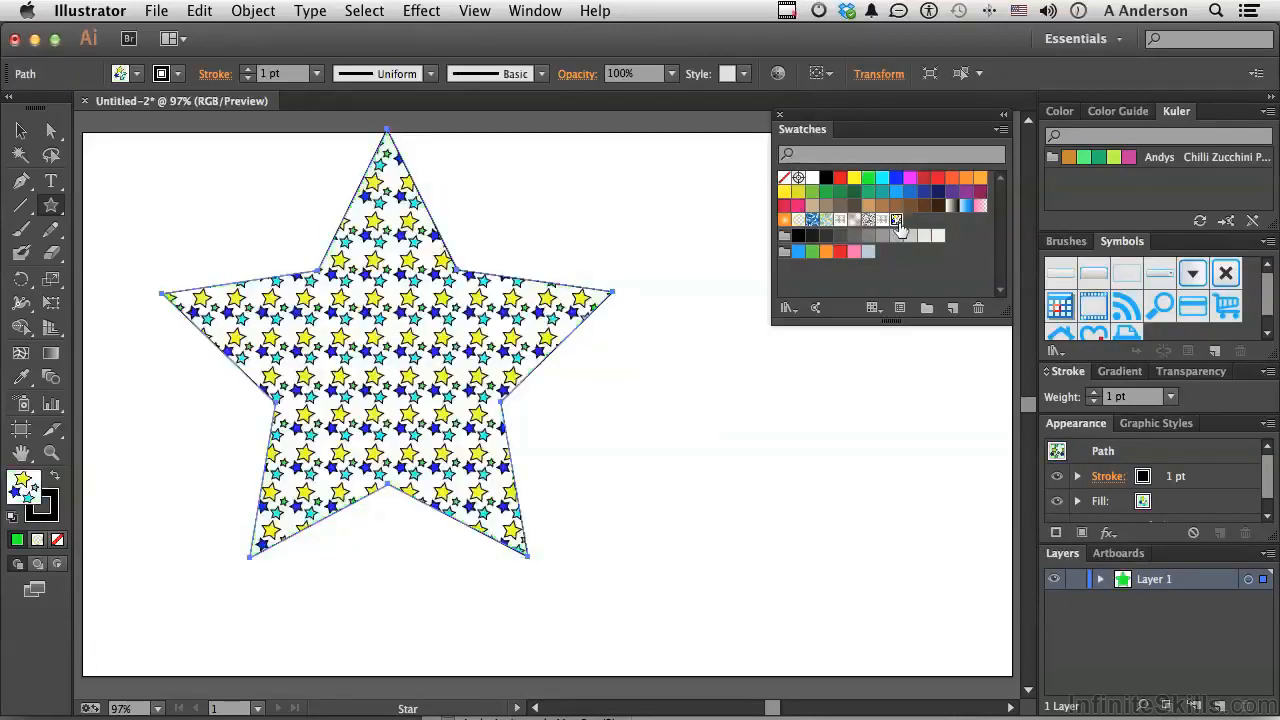